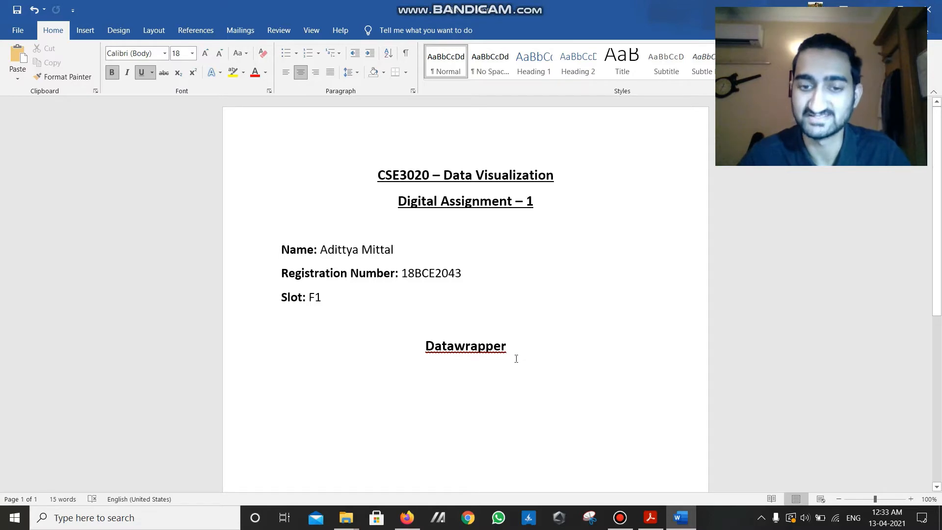
- Switch to Firefox and look over the Datawrapper homepage, including its charts, maps and tables sections
left_click(407, 517)
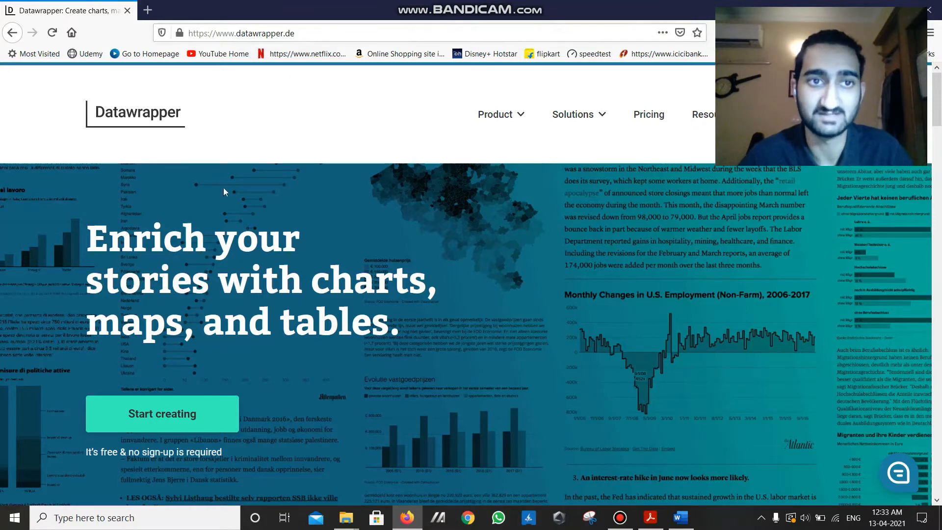
scroll(209, 189, "down", 1)
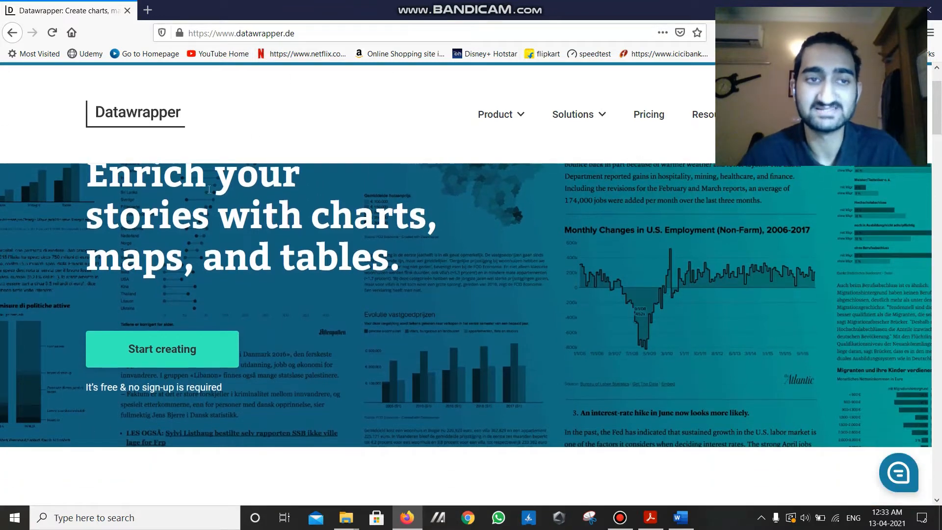
scroll(209, 189, "up", 1)
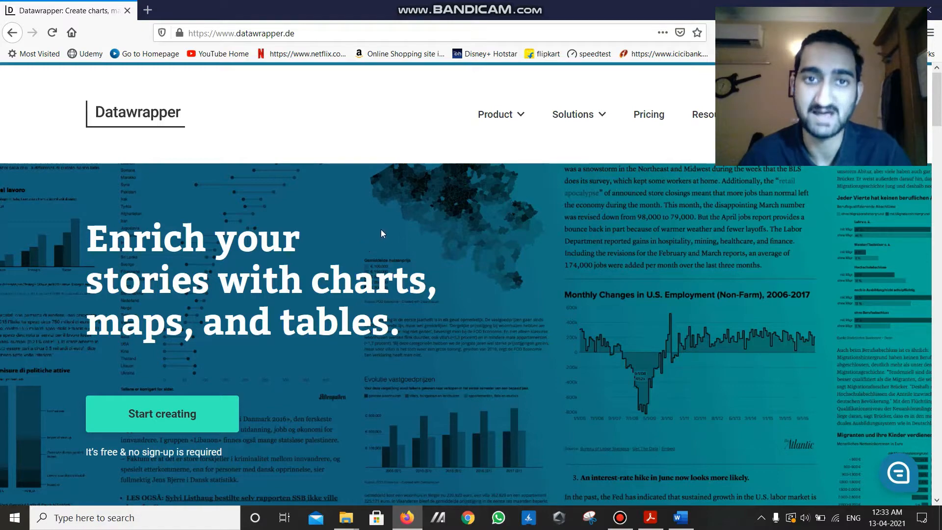
scroll(363, 301, "down", 4)
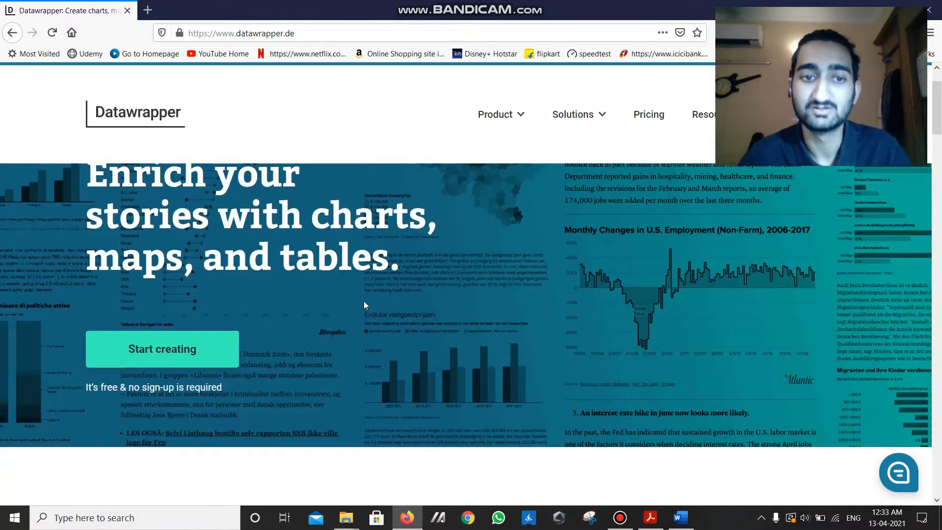
scroll(329, 304, "up", 3)
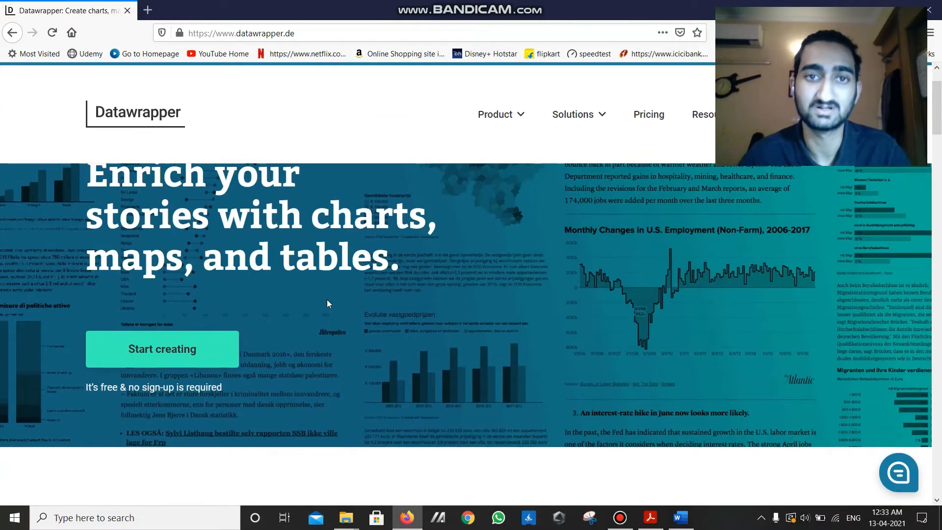
scroll(327, 302, "down", 4)
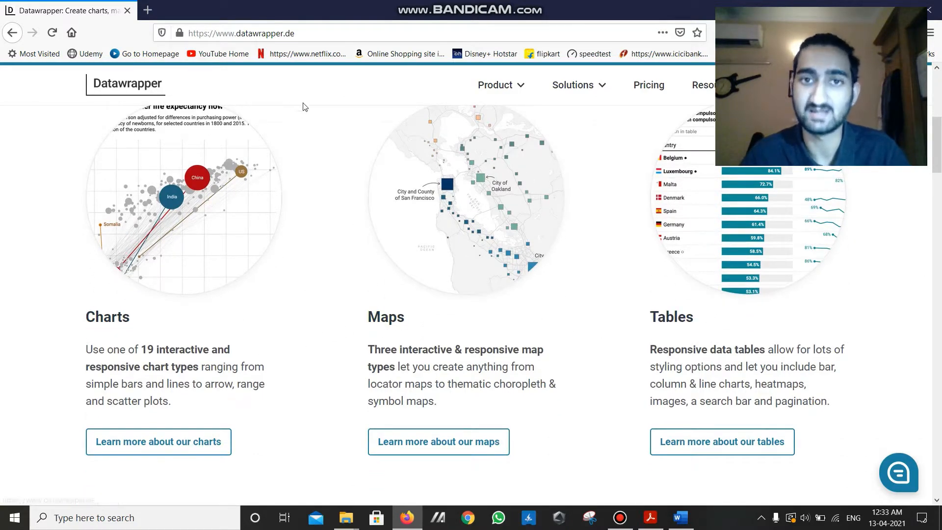
scroll(314, 184, "down", 3)
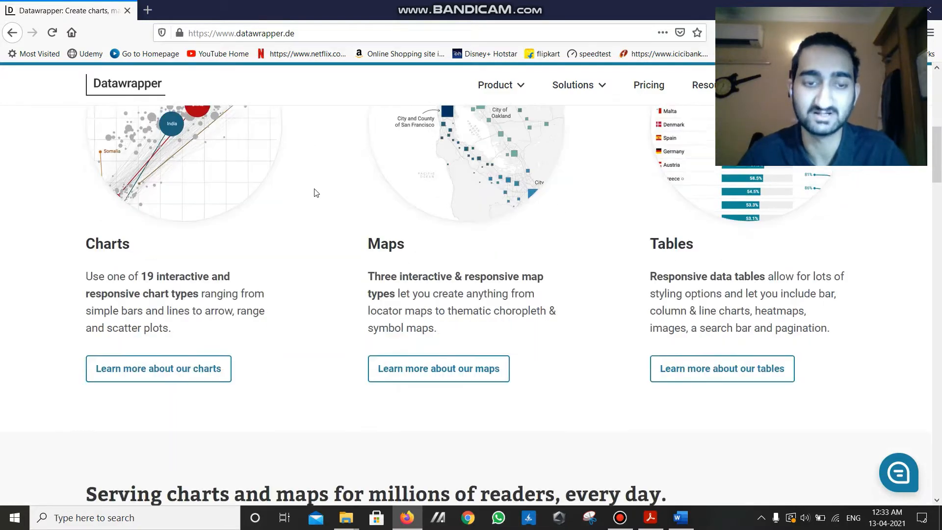
scroll(310, 235, "down", 3)
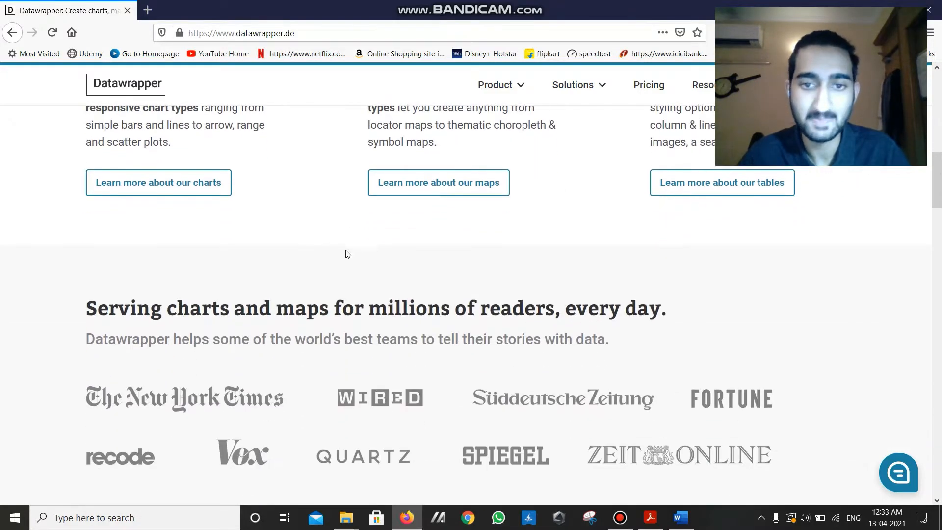
scroll(347, 254, "up", 15)
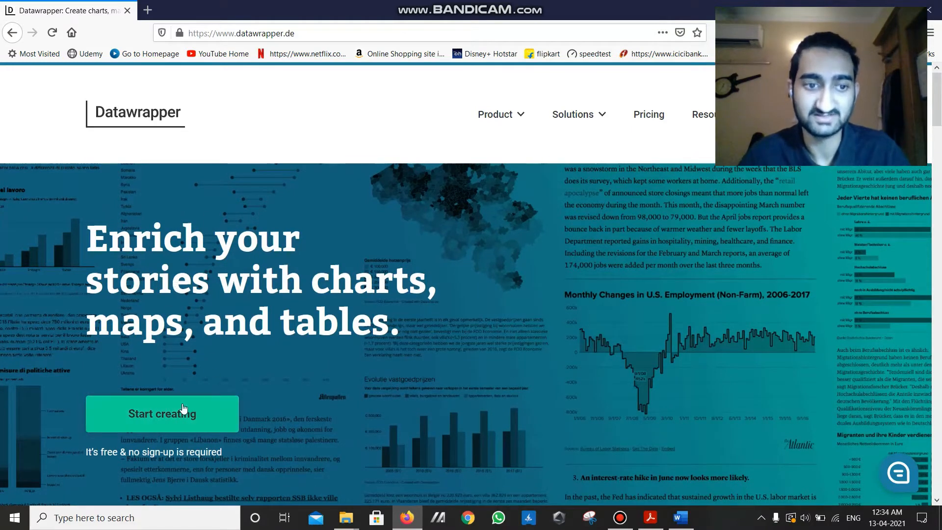
- Start creating a new chart and upload the iris spreadsheet file from the Lab folder as its data
left_click(162, 414)
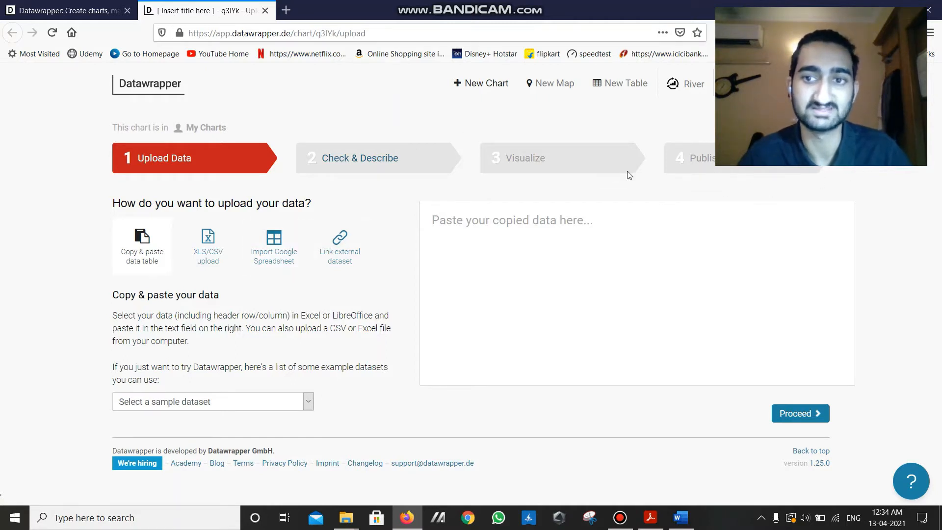
left_click(217, 259)
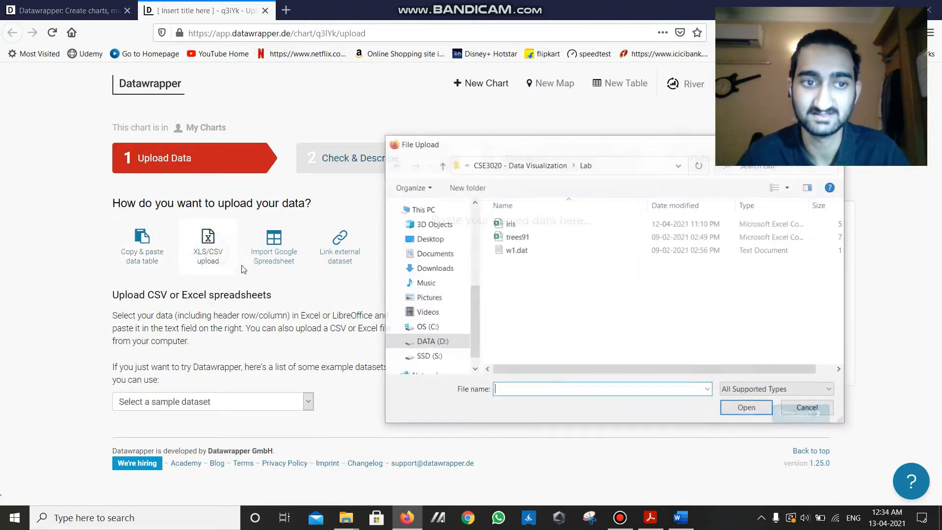
left_click(567, 224)
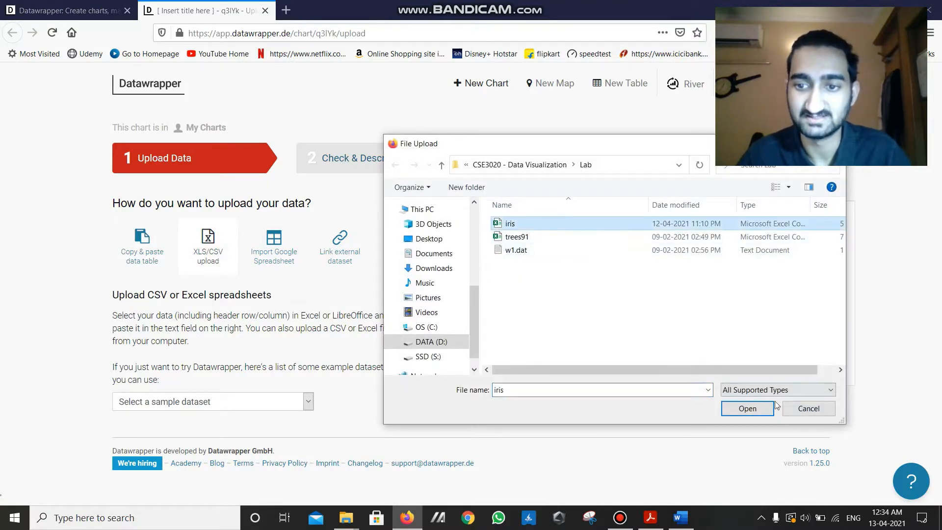
left_click(758, 411)
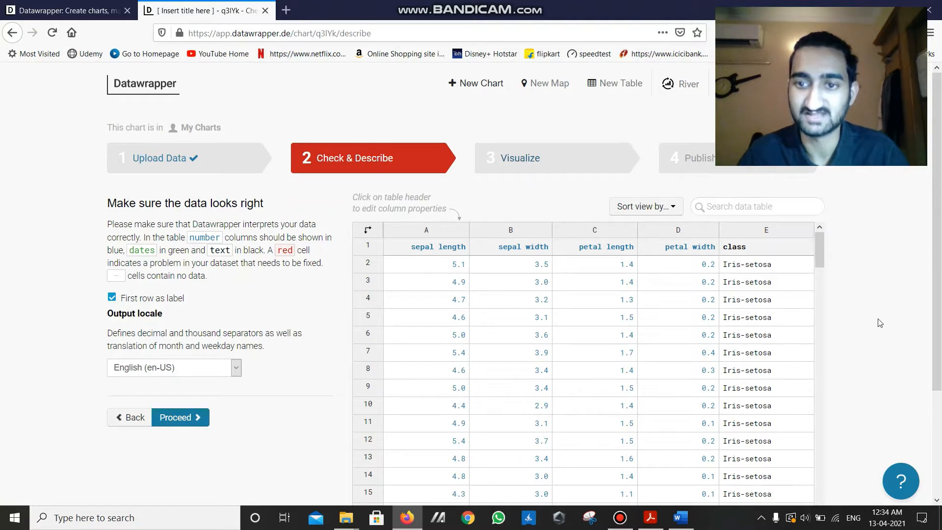
- Check the rows and columns of the uploaded iris data and proceed to the Visualize stage
scroll(329, 197, "down", 2)
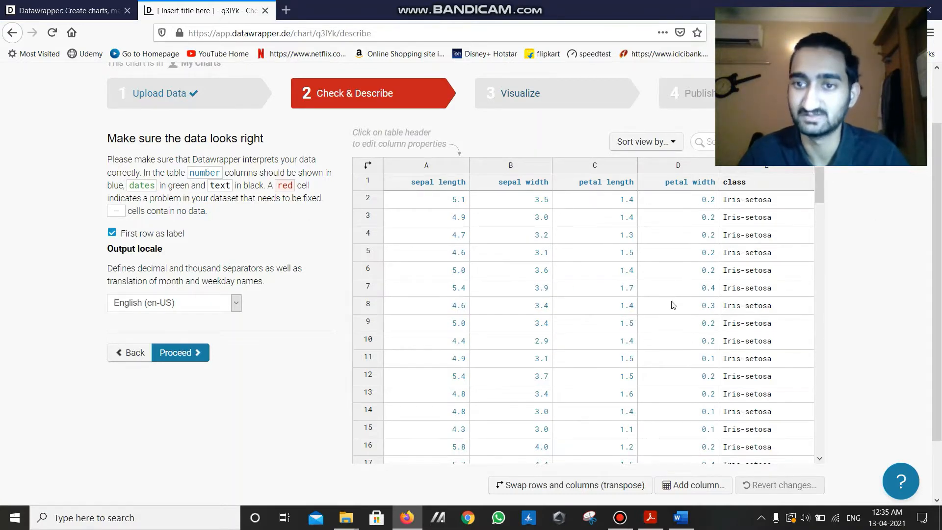
scroll(673, 304, "down", 8)
left_click_drag(819, 243, 813, 180)
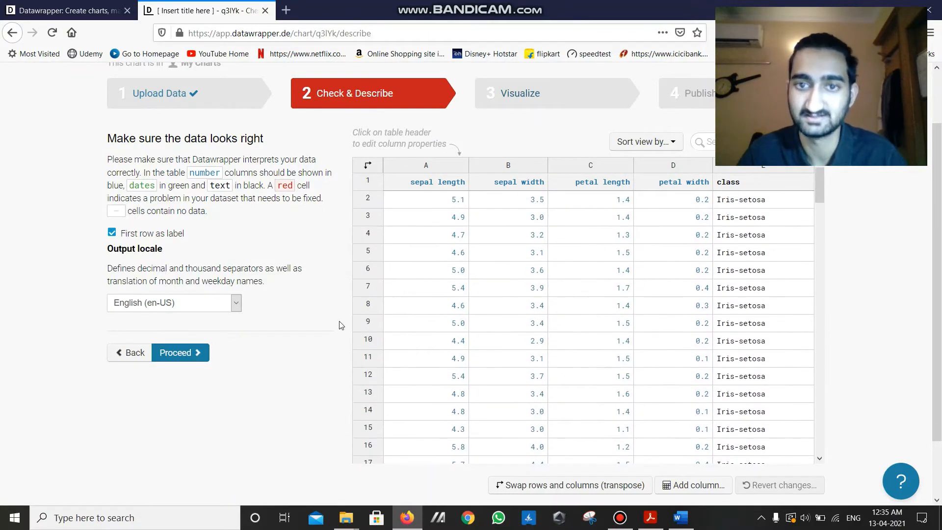
left_click(181, 353)
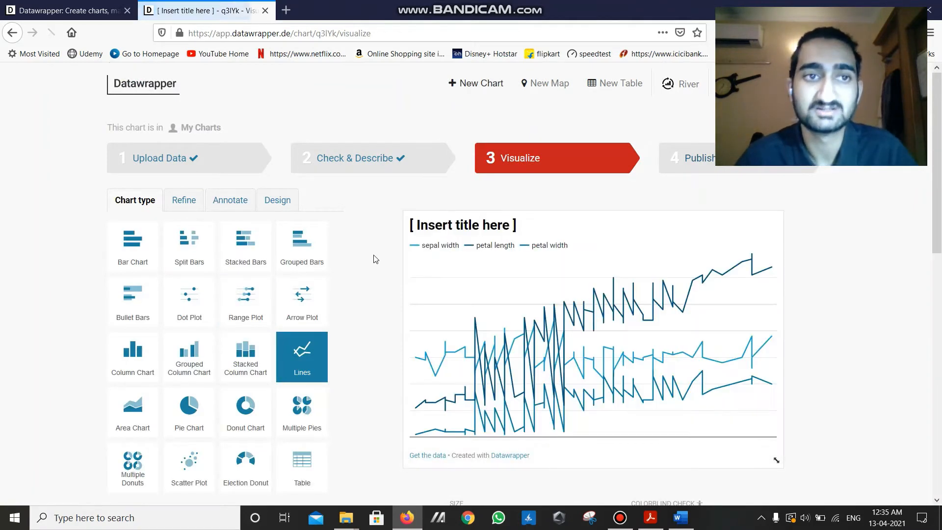
- Change the chart type to Scatter Plot and look over the resulting preview
scroll(272, 133, "down", 2)
scroll(295, 216, "down", 2)
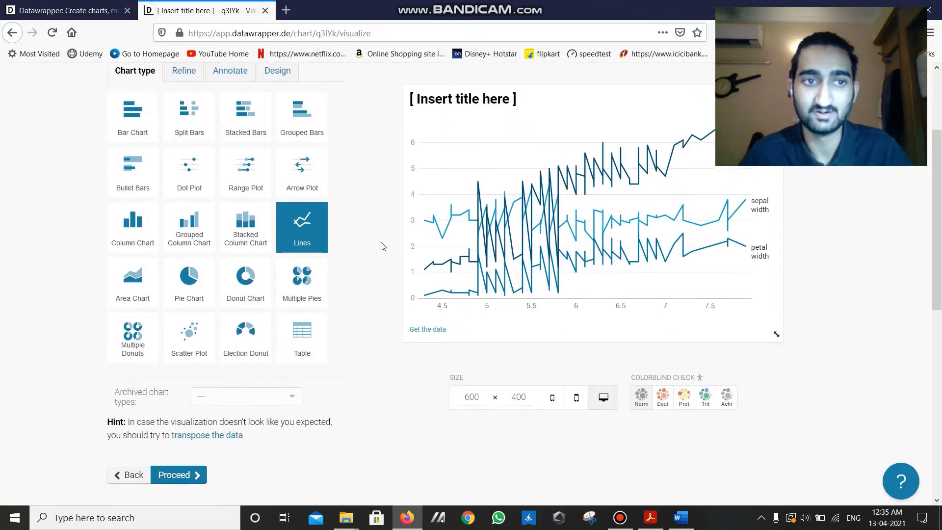
scroll(363, 290, "up", 2)
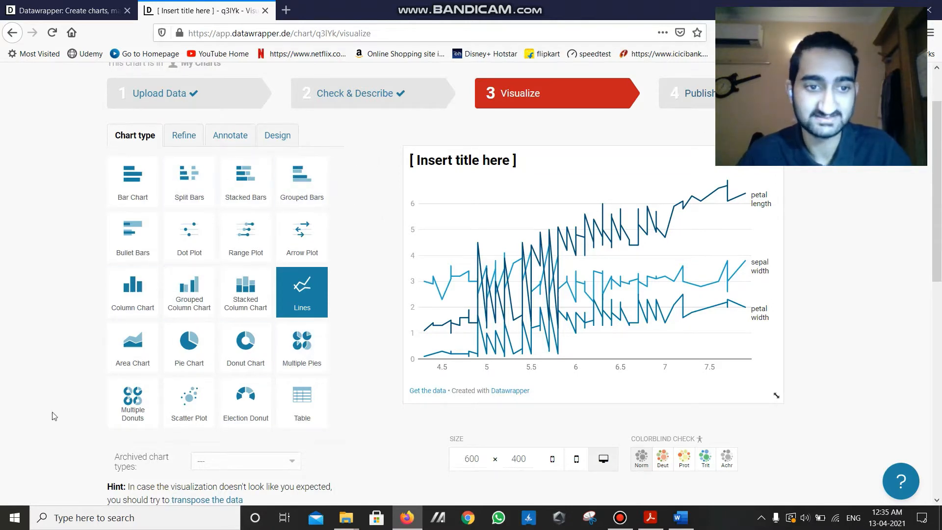
left_click(200, 408)
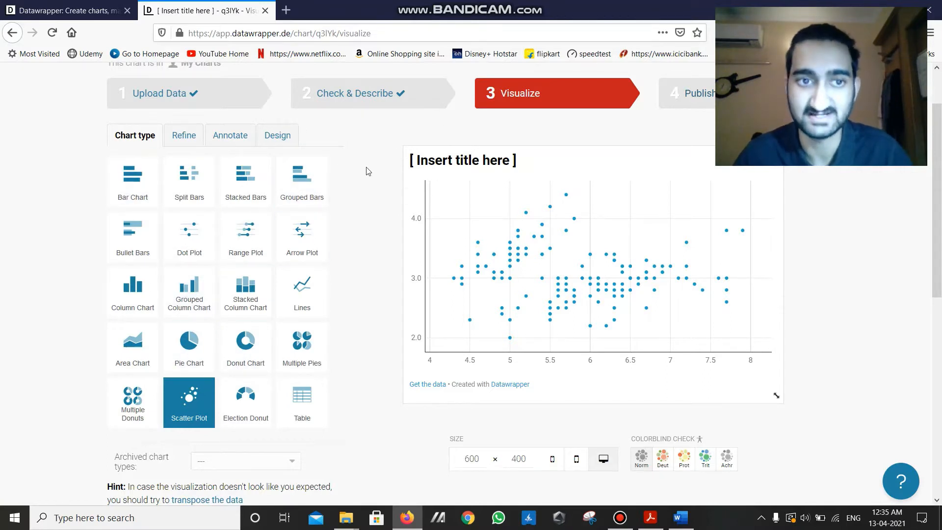
scroll(376, 339, "down", 1)
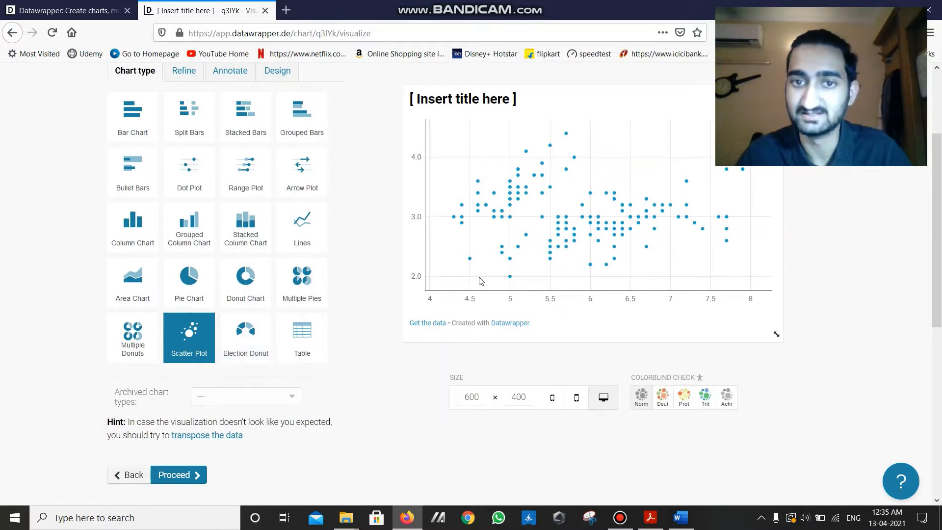
scroll(608, 400, "up", 2)
scroll(550, 329, "down", 1)
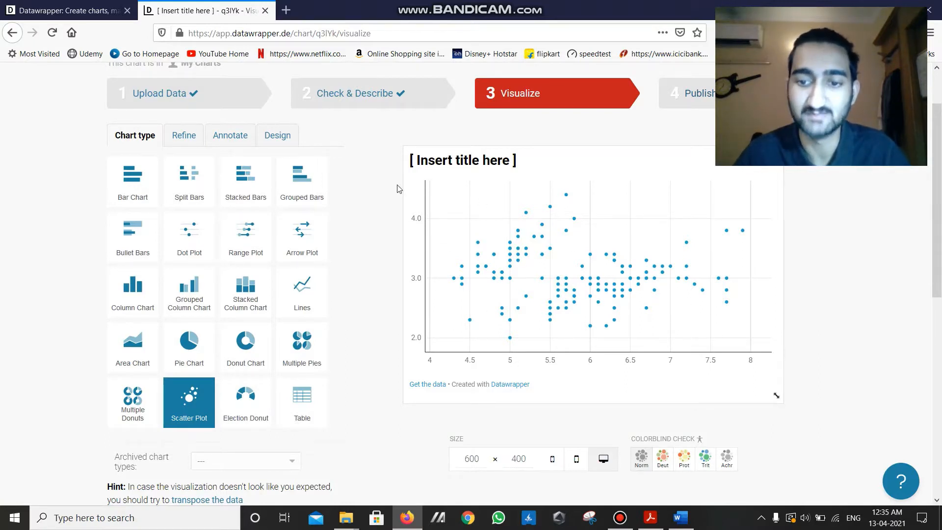
- Set the scatter plot's horizontal axis to petal length and its vertical axis to petal width
left_click(183, 144)
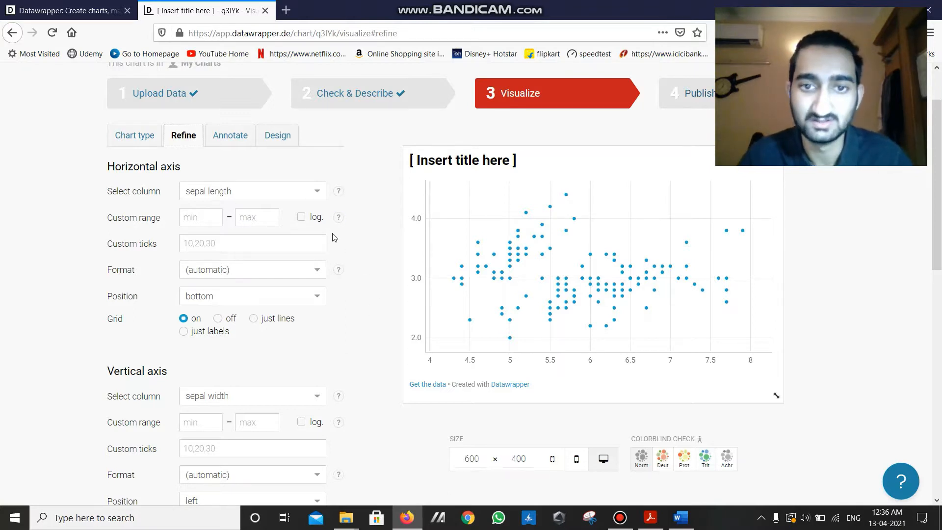
left_click(311, 195)
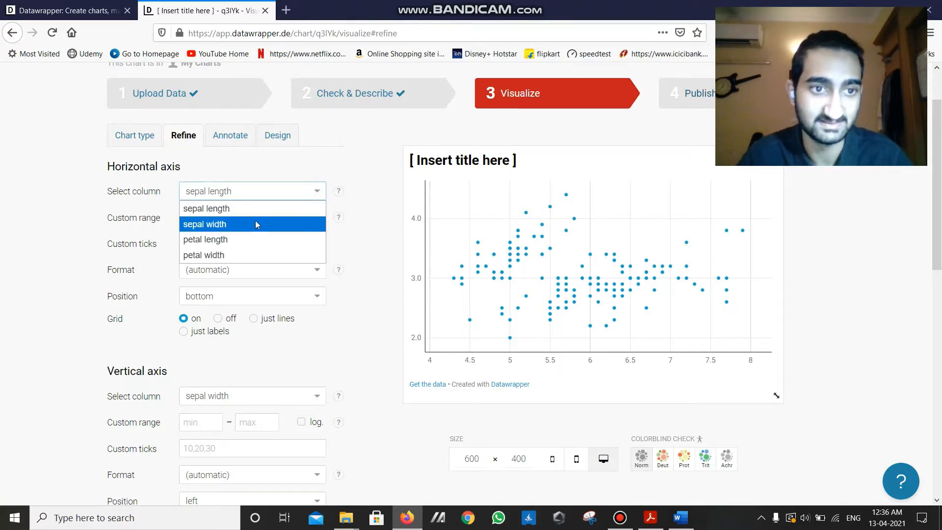
left_click(245, 239)
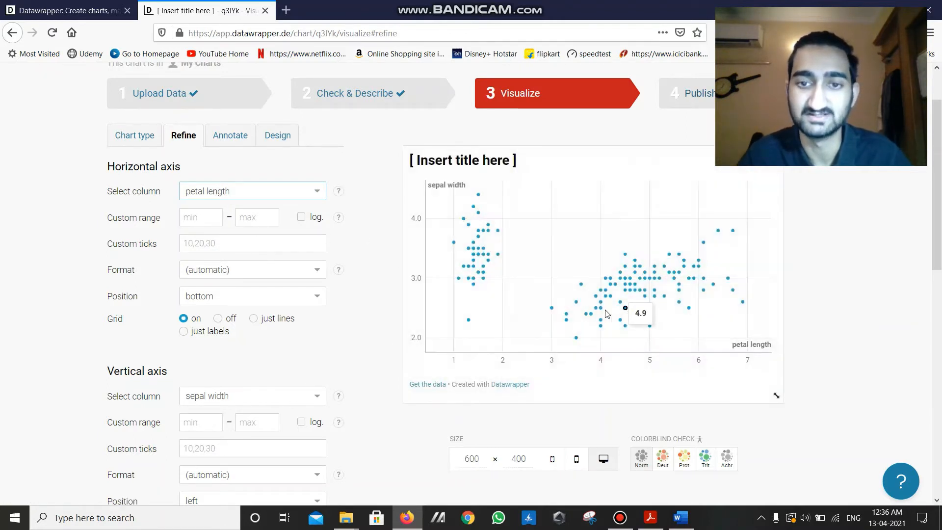
left_click(275, 396)
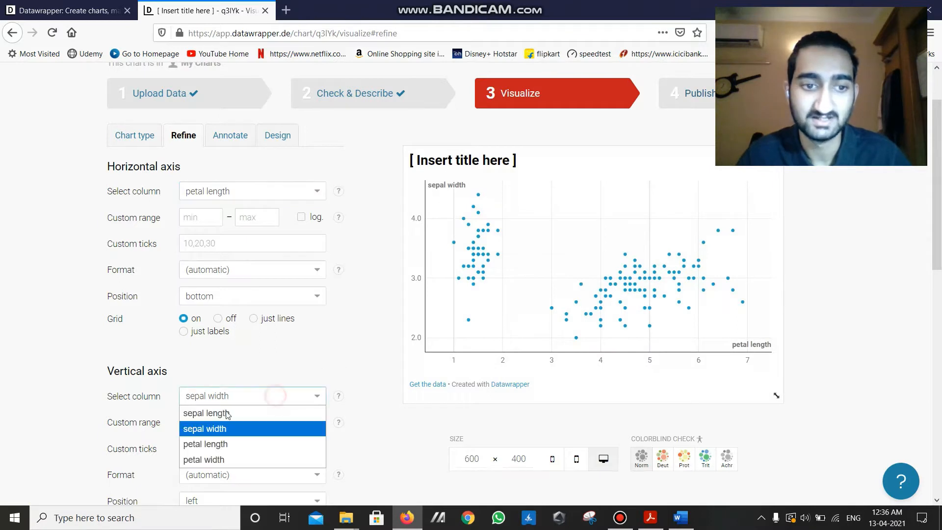
left_click(225, 460)
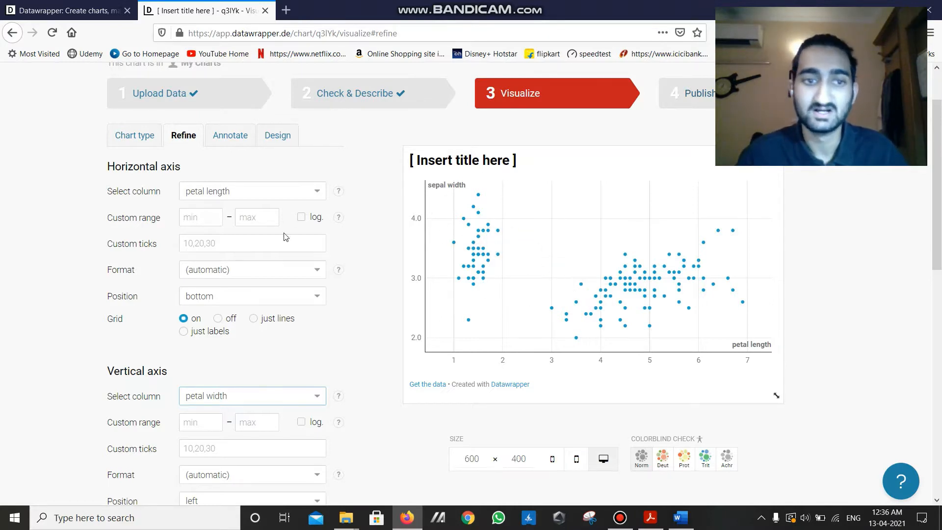
- Turn on customized colors based on the class column and color Iris-versicolor green (#00dca6)
scroll(317, 318, "down", 5)
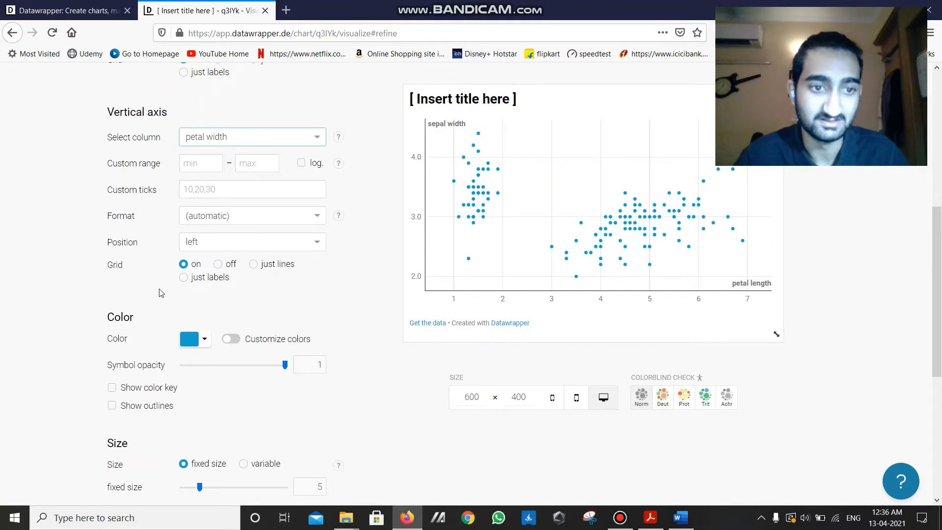
scroll(257, 192, "down", 3)
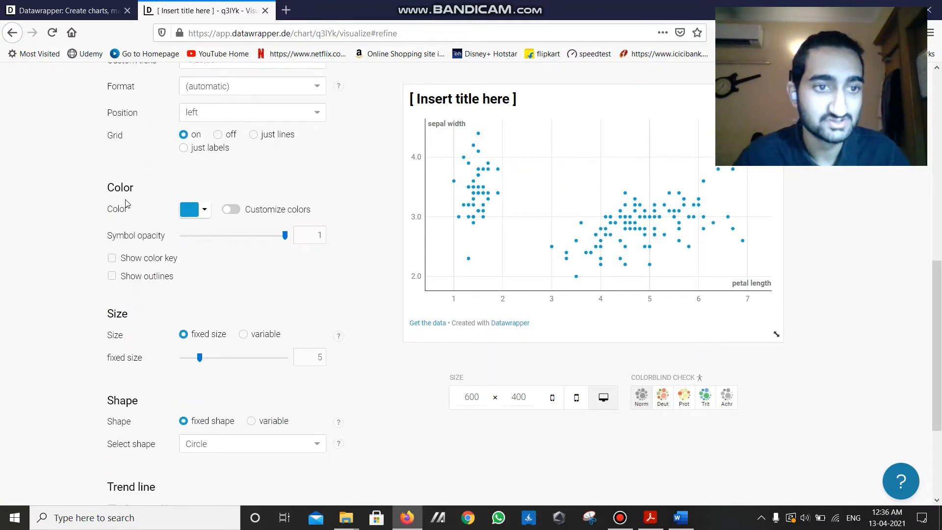
left_click(231, 210)
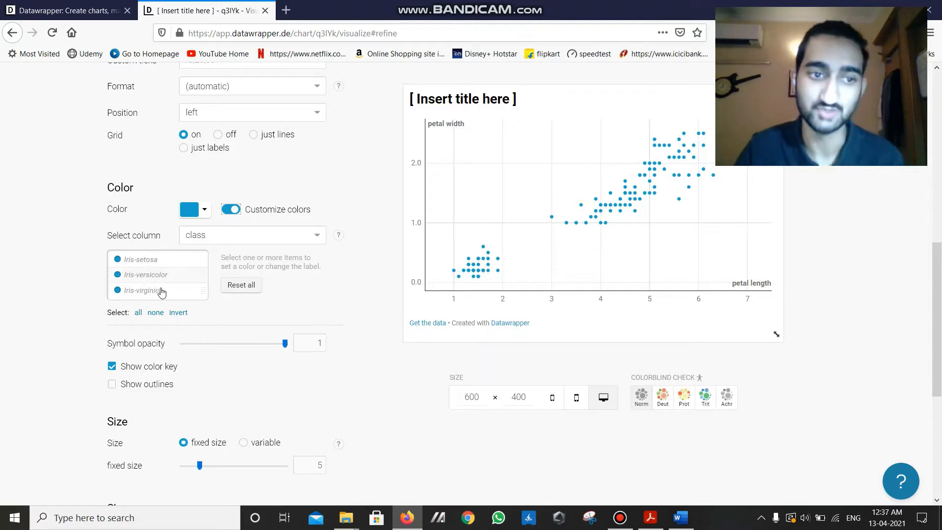
left_click(169, 275)
left_click(279, 265)
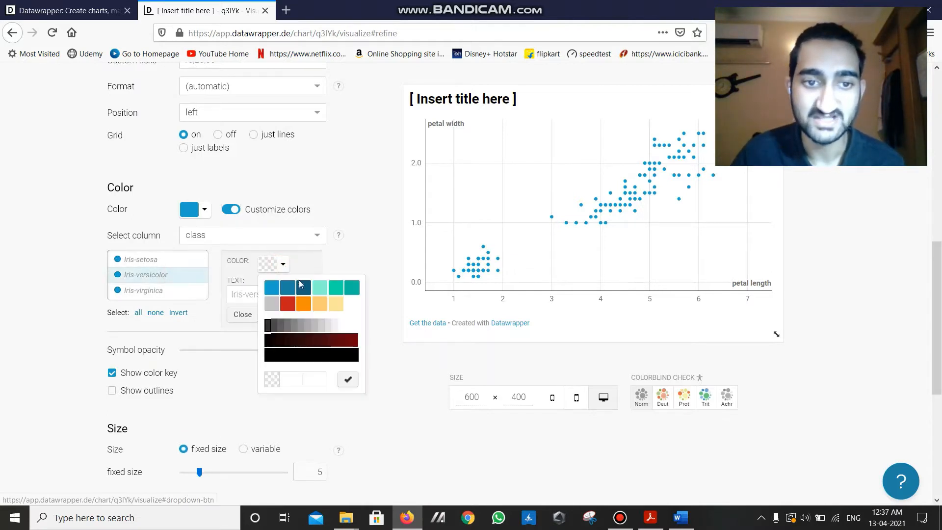
left_click(336, 289)
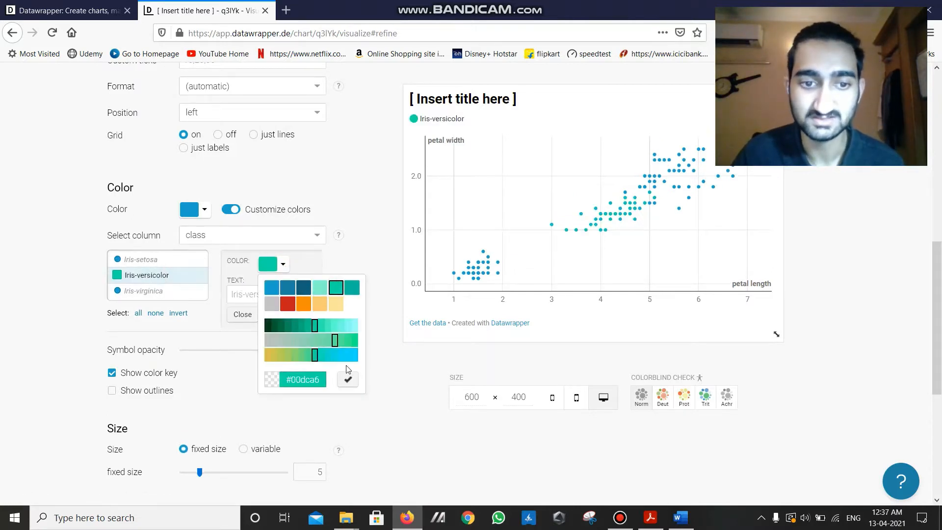
left_click(348, 378)
- Color the Iris-virginica points orange (#fa8c00) and check the recolored scatter plot
left_click(162, 291)
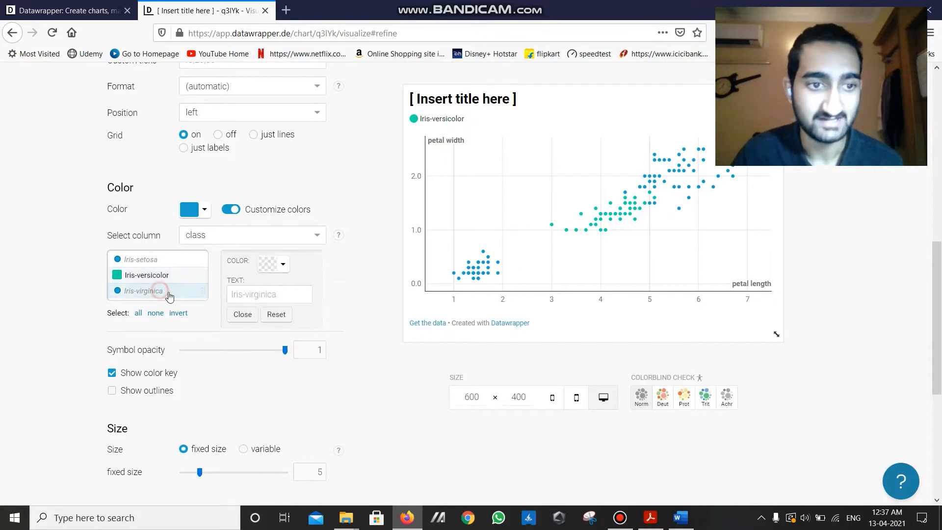
left_click(279, 264)
left_click(303, 304)
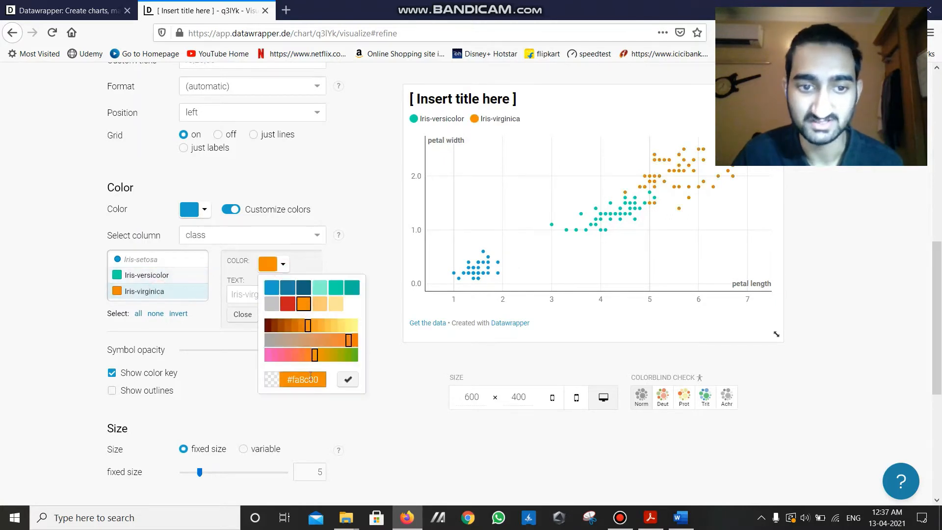
left_click(346, 381)
scroll(581, 312, "up", 3)
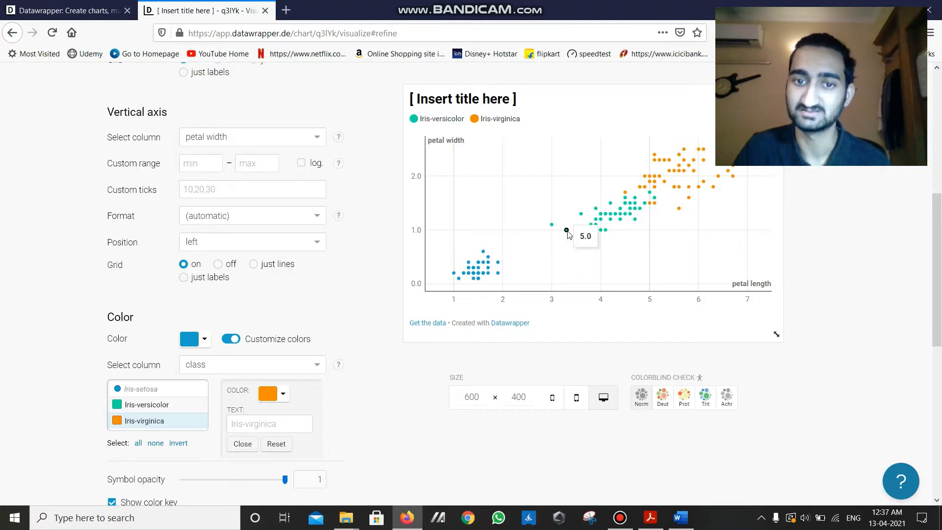
scroll(435, 204, "down", 3)
scroll(434, 204, "down", 3)
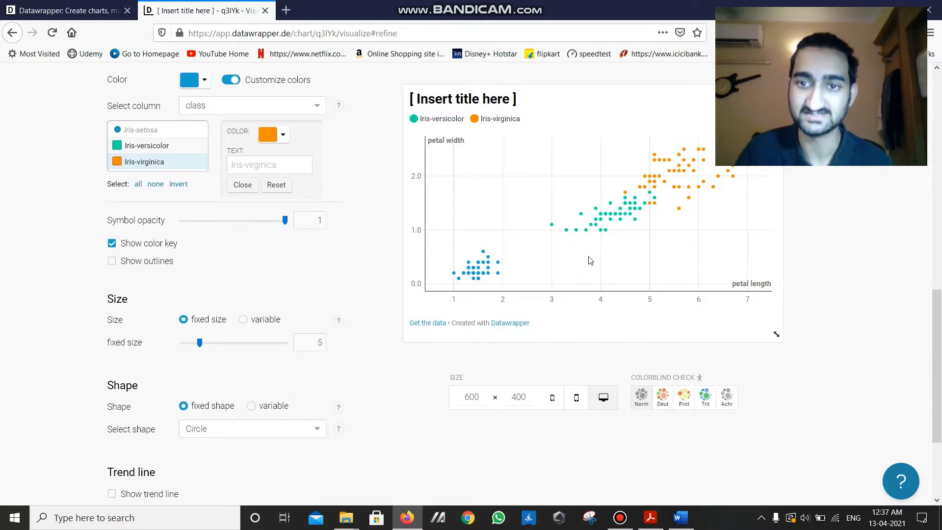
- Try the diamond and cross symbols as the fixed point shape and set the shape back to Circle
scroll(387, 267, "down", 3)
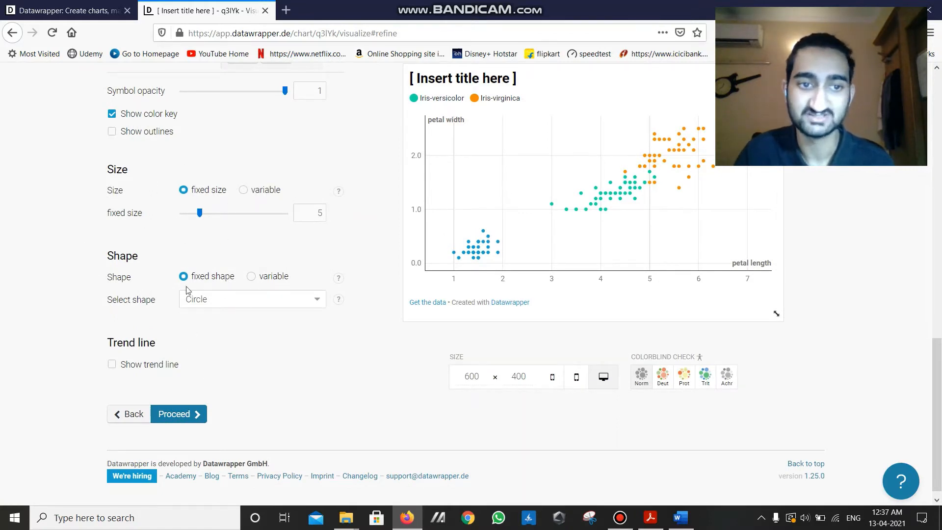
left_click(277, 301)
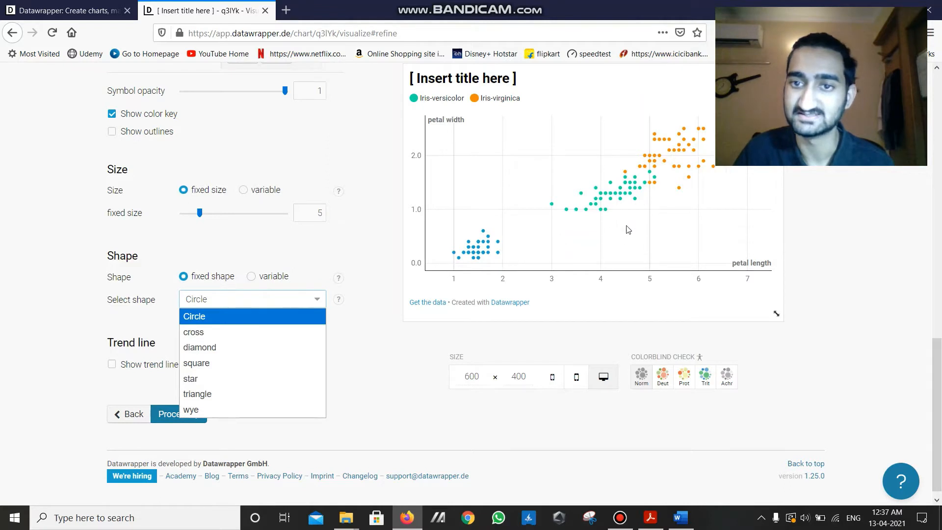
left_click(223, 348)
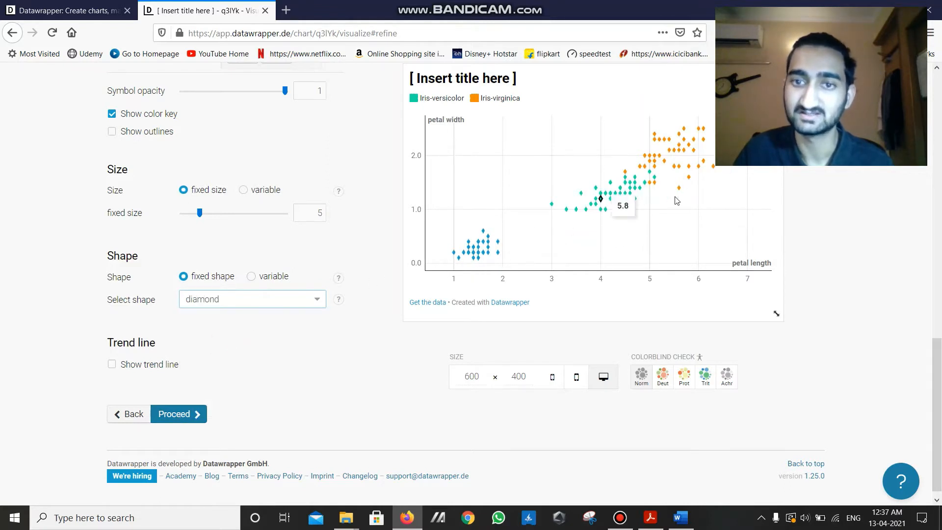
left_click(252, 302)
left_click(238, 331)
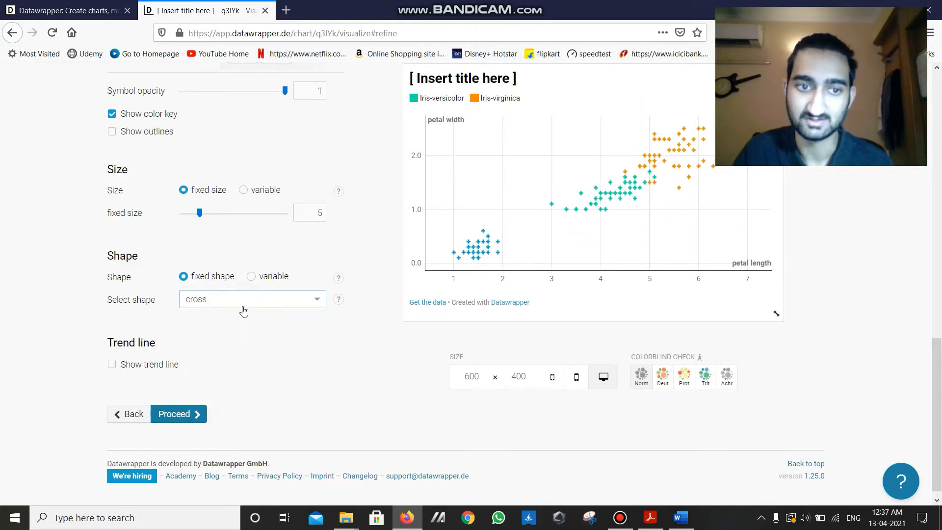
left_click(244, 309)
left_click(233, 317)
scroll(303, 328, "up", 3)
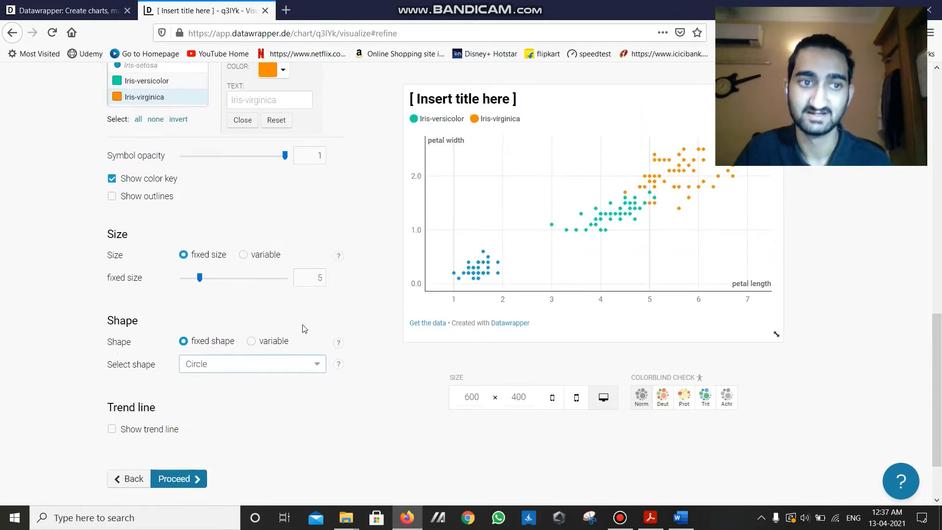
- Try variable point sizes based on the sepal length column and clear the size column again
scroll(270, 348, "down", 2)
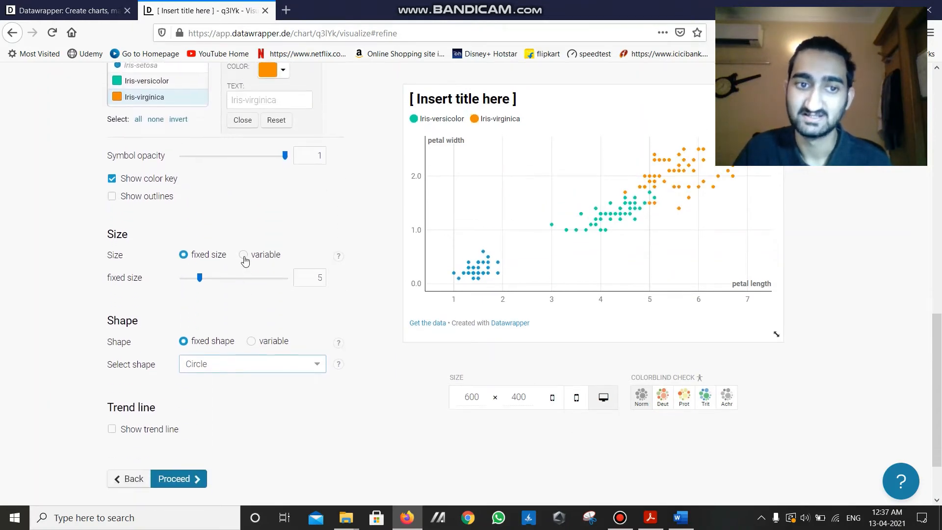
left_click(242, 255)
left_click(208, 280)
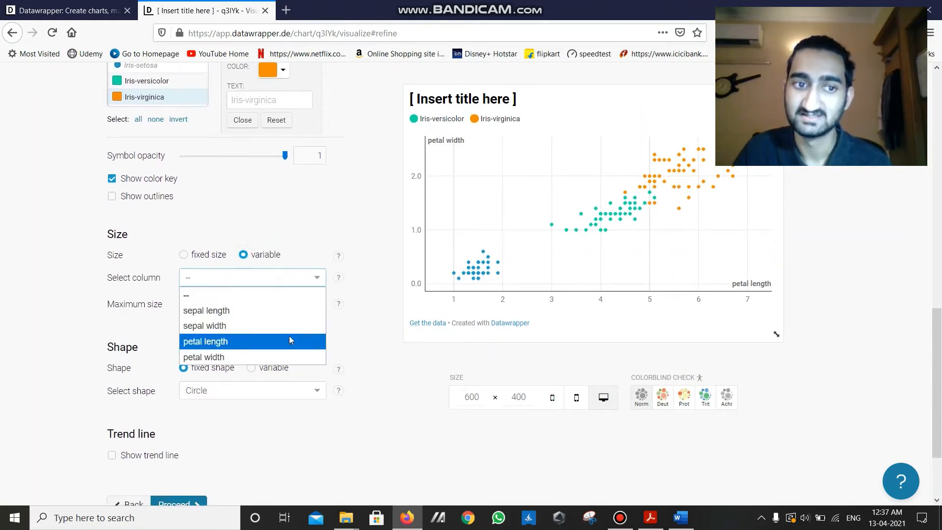
left_click(274, 278)
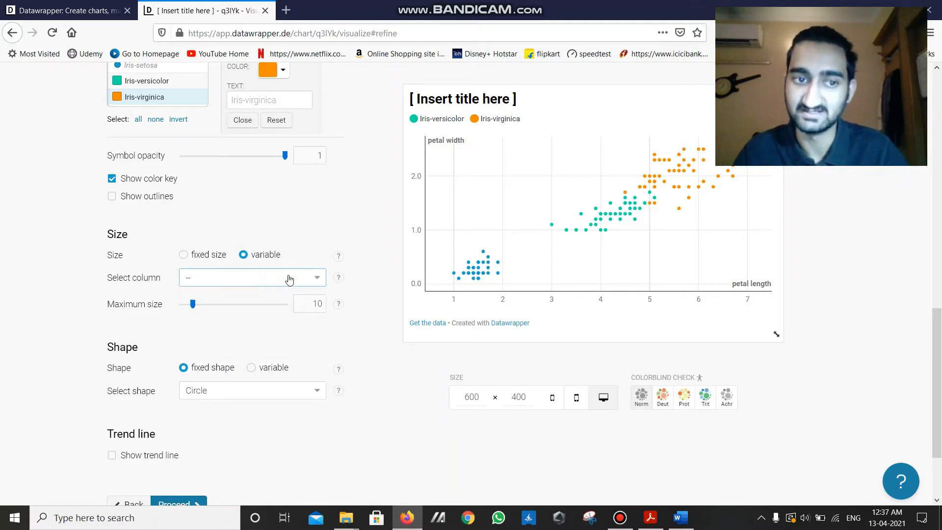
left_click(309, 275)
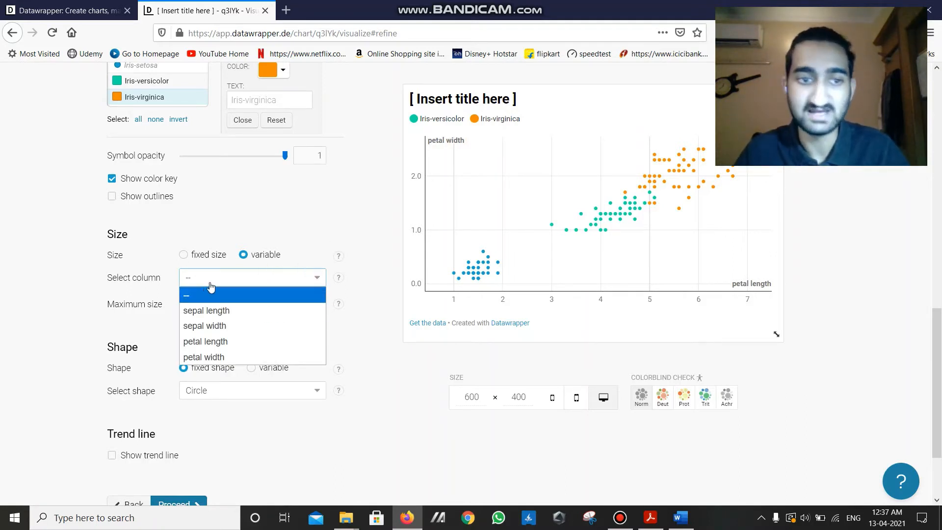
left_click(226, 312)
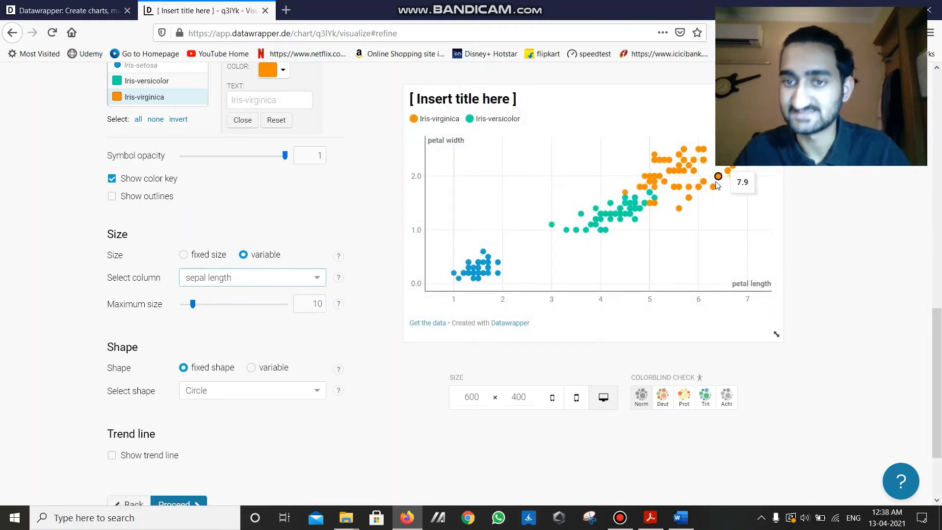
left_click(244, 279)
left_click(240, 291)
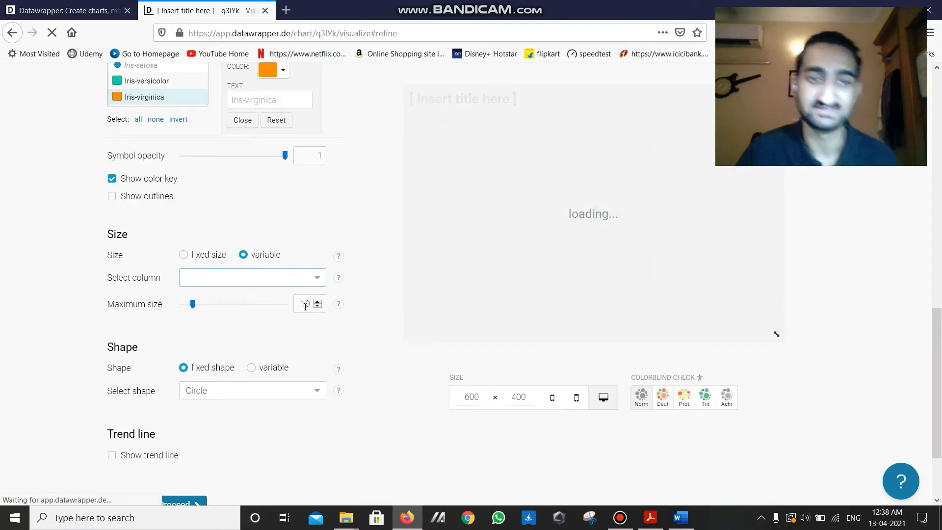
- Replace the placeholder chart title with "Petal width vs Petal length"
scroll(358, 375, "down", 2)
scroll(352, 375, "up", 5)
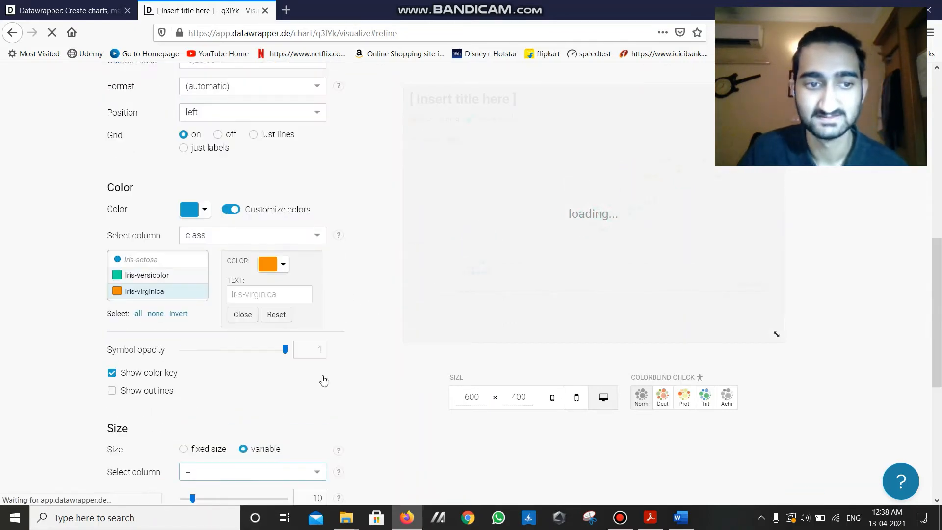
scroll(324, 381, "up", 8)
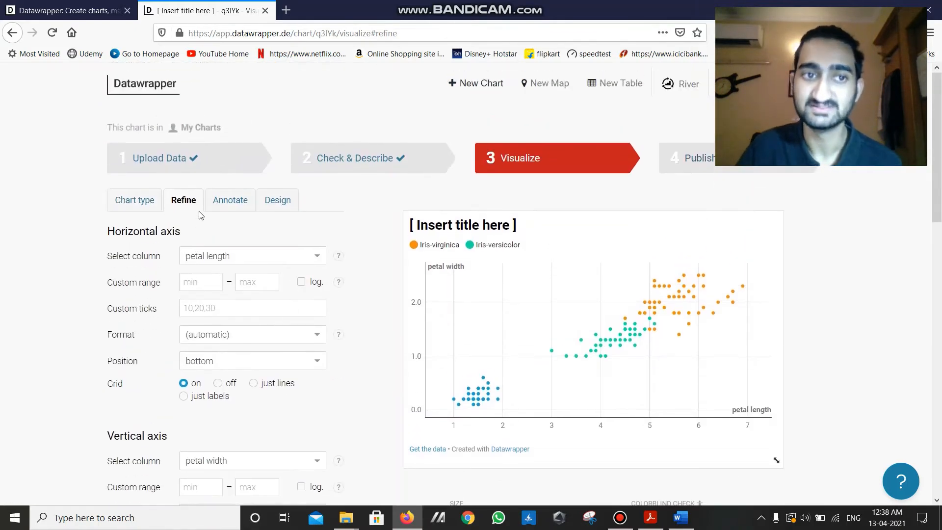
left_click(250, 213)
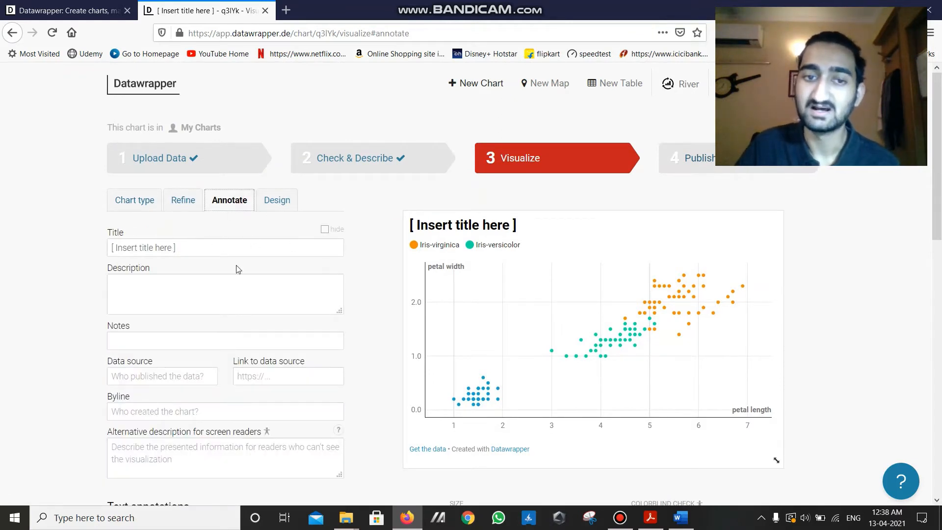
scroll(238, 269, "down", 3)
scroll(204, 187, "up", 2)
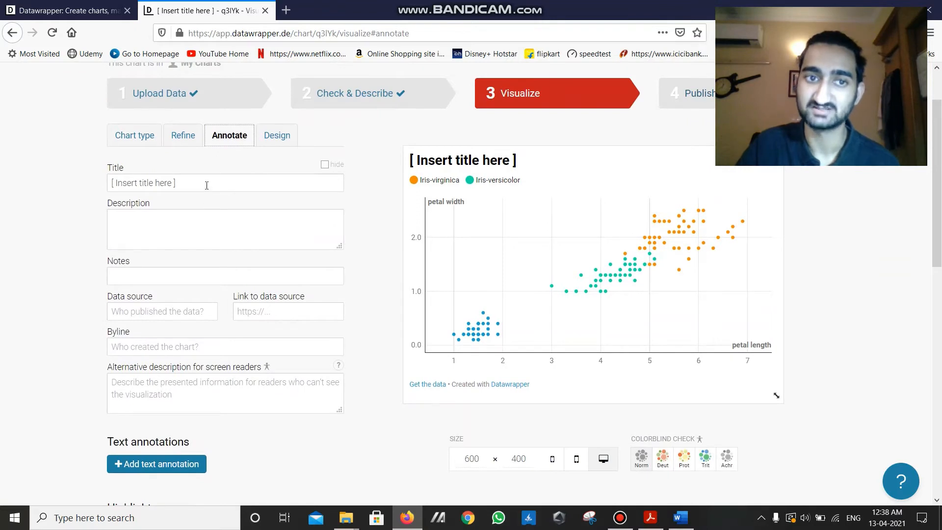
left_click_drag(207, 185, 91, 183)
scroll(343, 349, "up", 1)
scroll(341, 348, "down", 1)
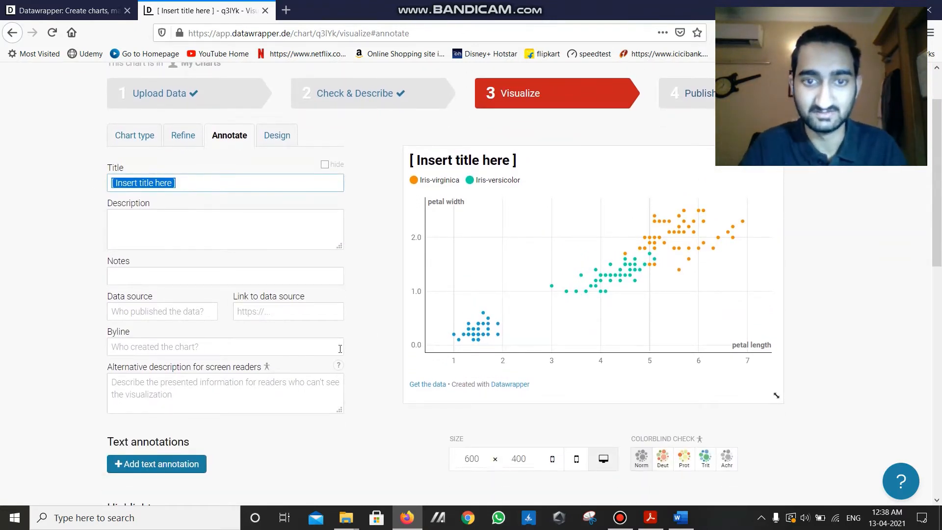
type("Petal wi")
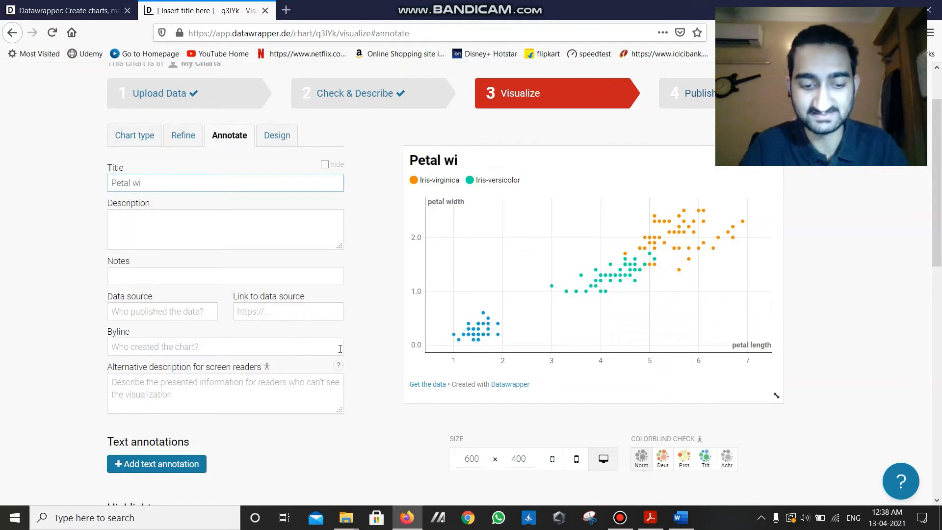
type("dth vs Pet")
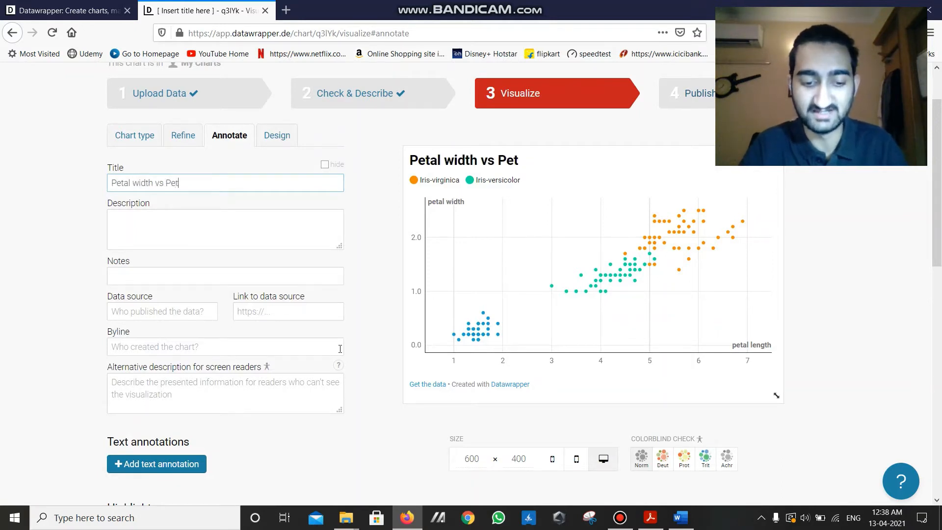
type("al length")
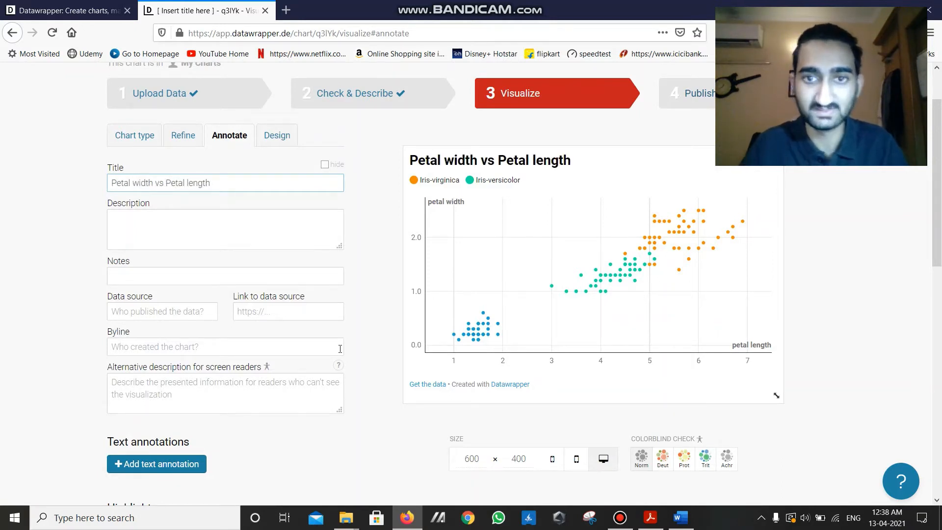
left_click(376, 144)
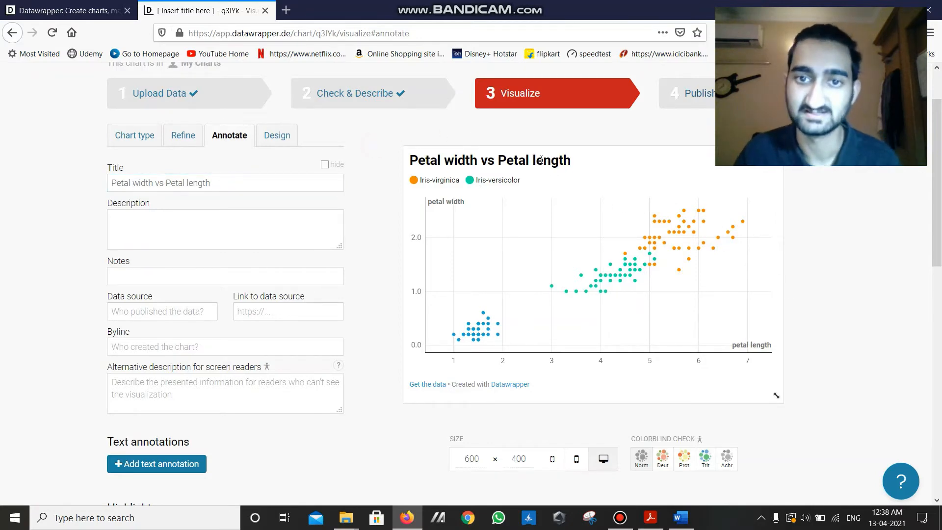
left_click_drag(574, 160, 421, 160)
left_click(608, 161)
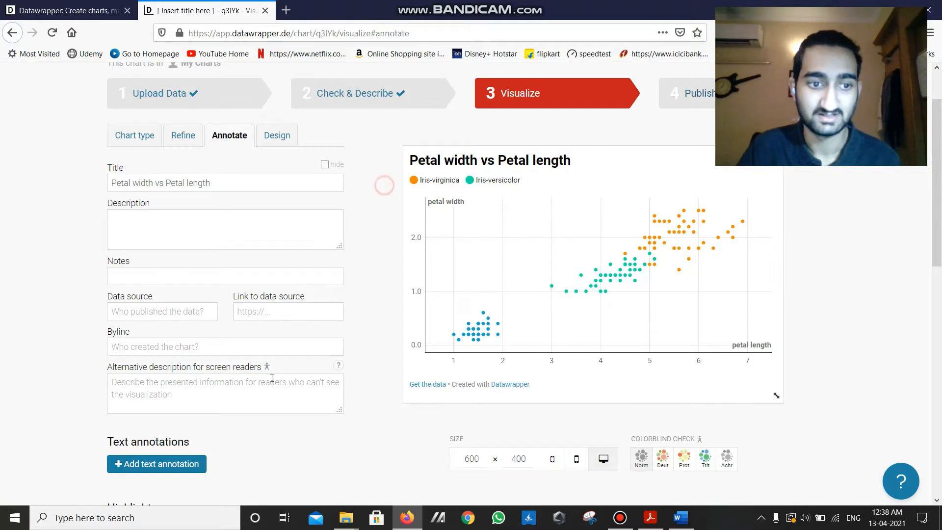
- Look over the remaining annotation options, including the data source link, text annotations, range highlights and colorblind check
scroll(203, 254, "down", 2)
scroll(133, 169, "up", 2)
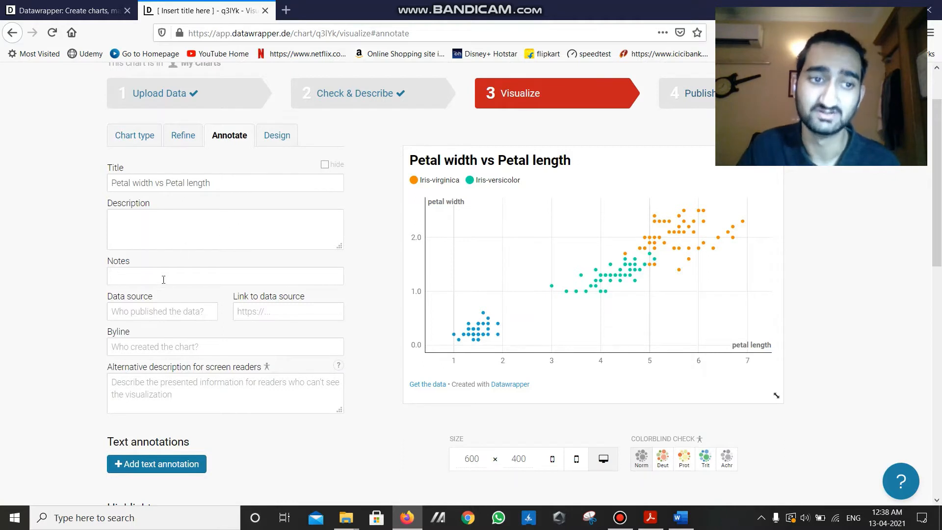
left_click(286, 315)
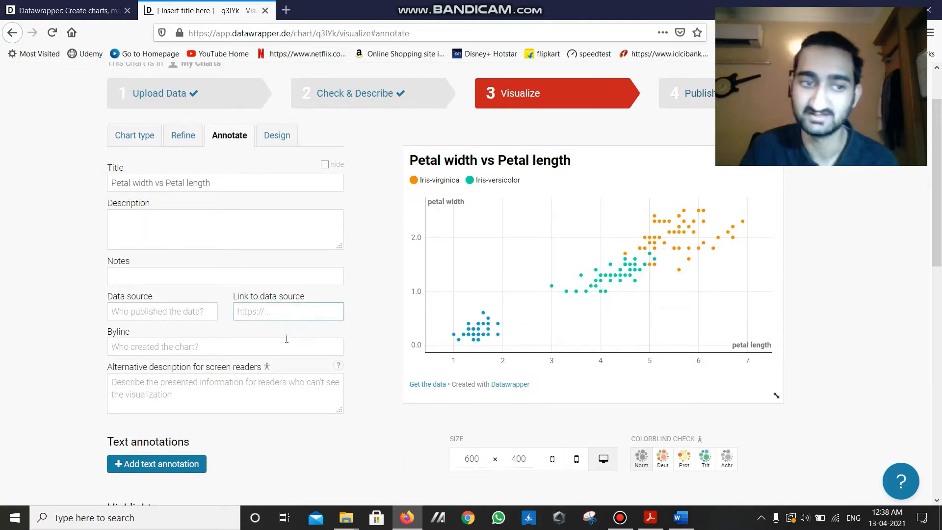
scroll(231, 427, "down", 2)
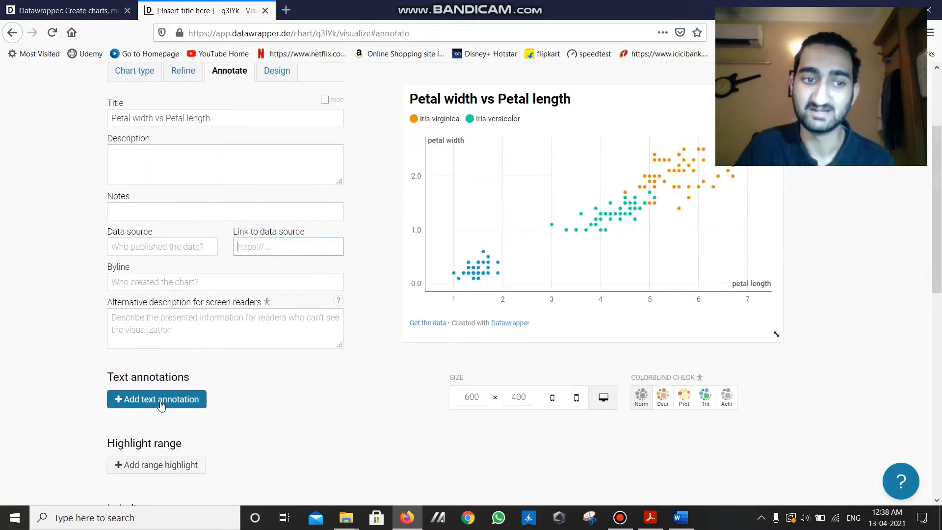
scroll(340, 393, "up", 2)
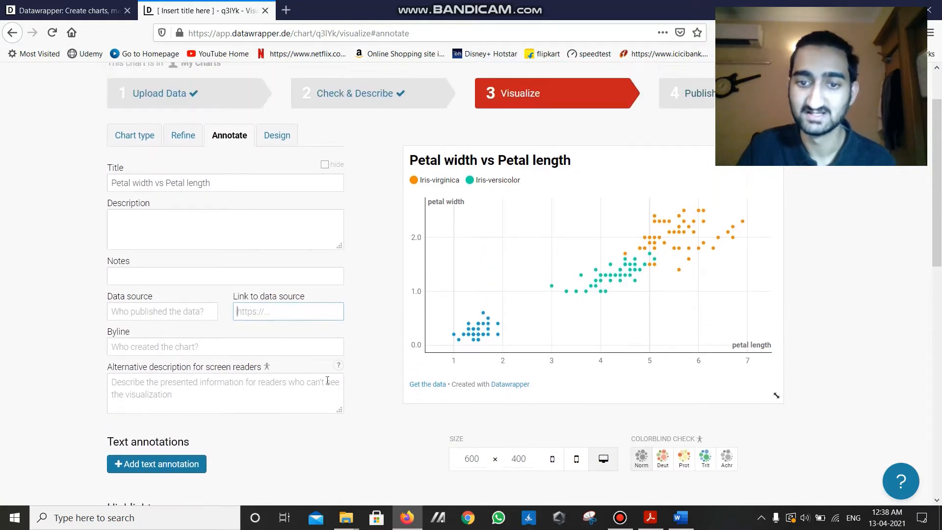
scroll(328, 381, "down", 2)
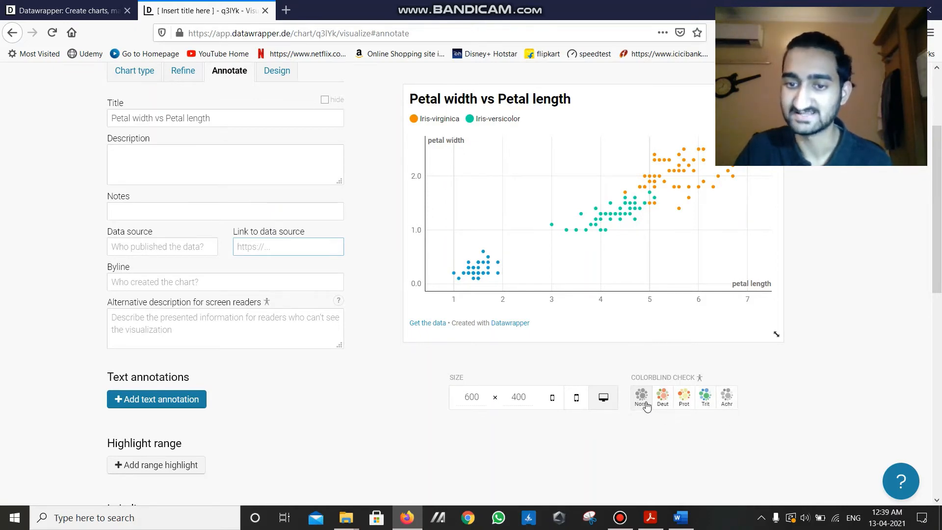
- Try the Datawrapper (high contrast) and Datawrapper (2012) layouts and restore the Datawrapper (with data) layout
scroll(214, 330, "up", 3)
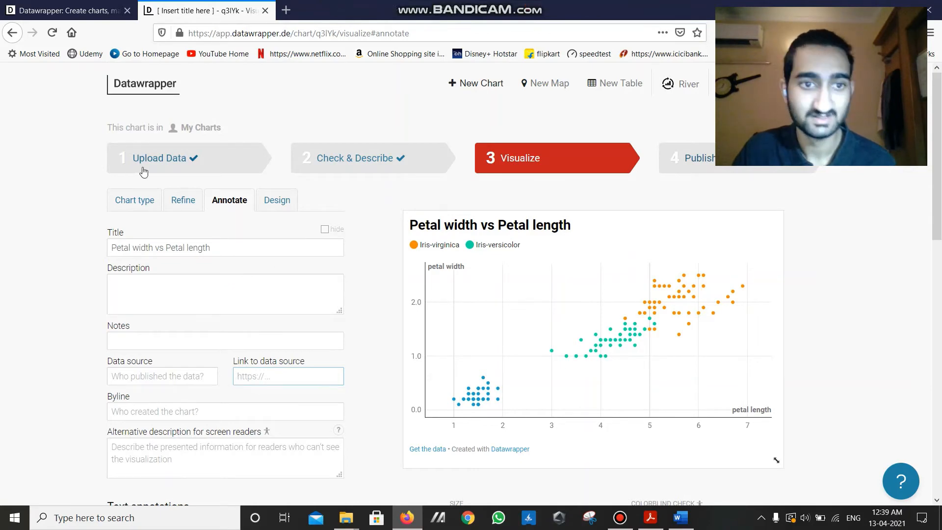
left_click(276, 200)
scroll(260, 297, "down", 1)
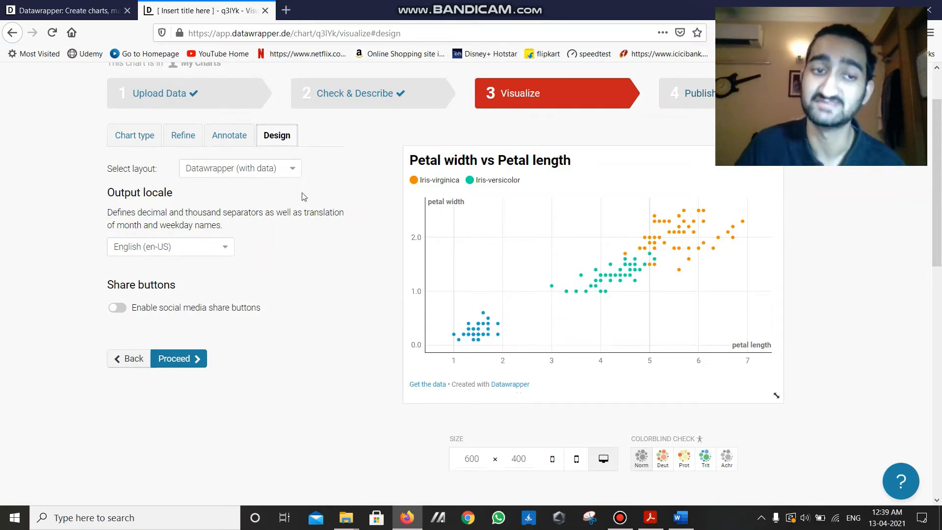
left_click(282, 174)
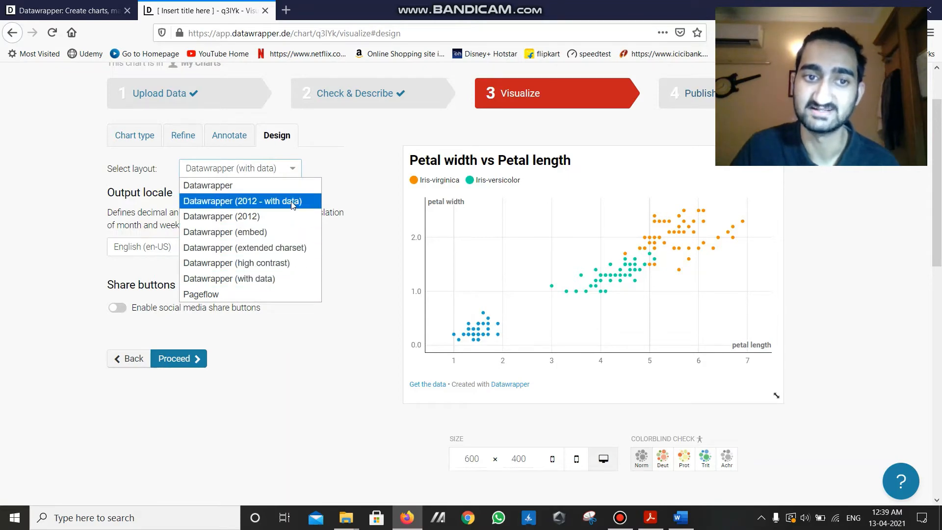
left_click(284, 264)
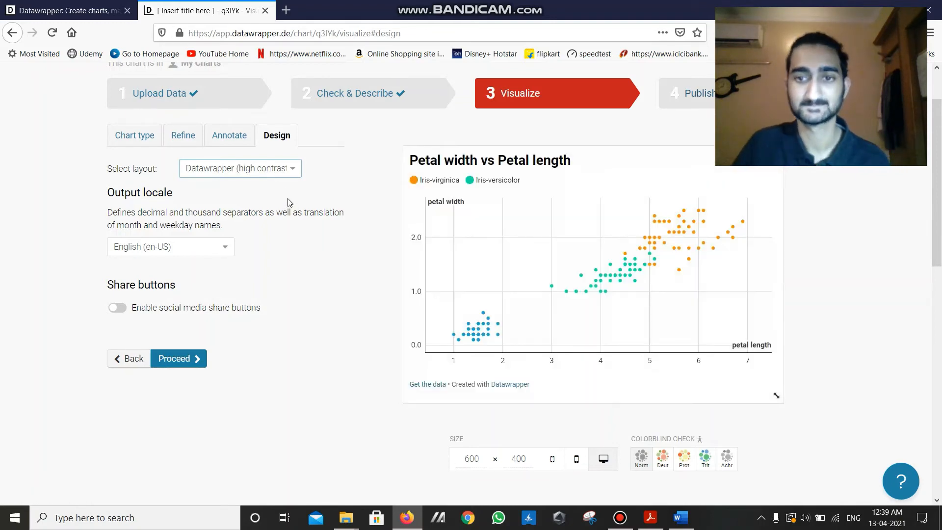
left_click(282, 172)
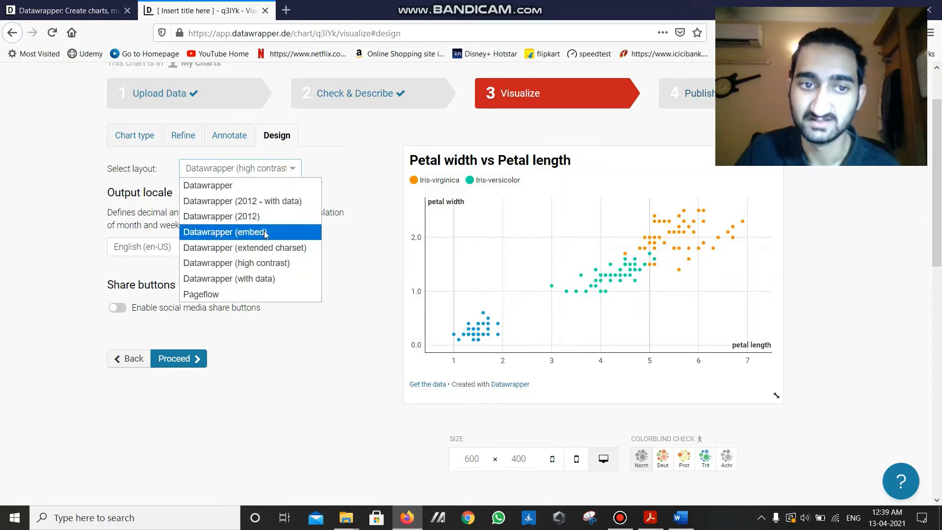
left_click(271, 216)
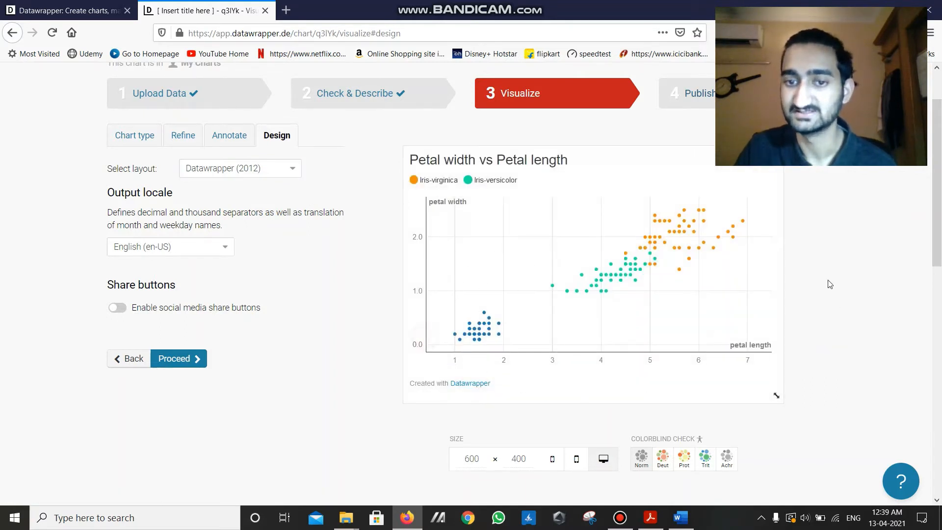
left_click(280, 168)
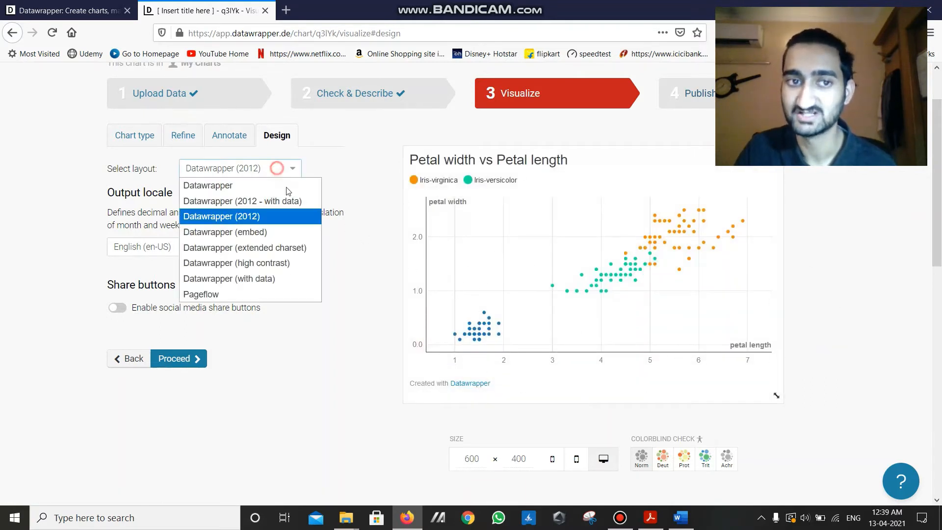
left_click(281, 278)
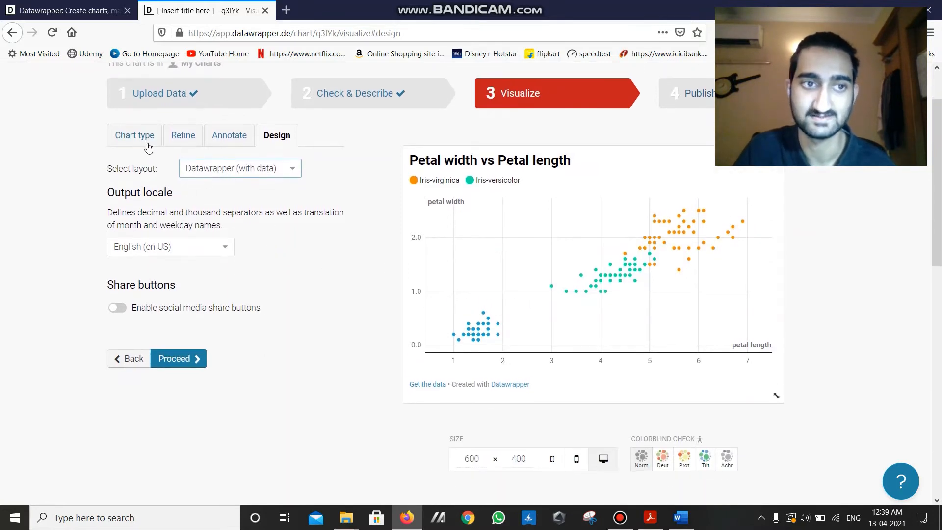
- Return to the chart type choices and inspect individual points in the scatter plot preview
left_click(135, 135)
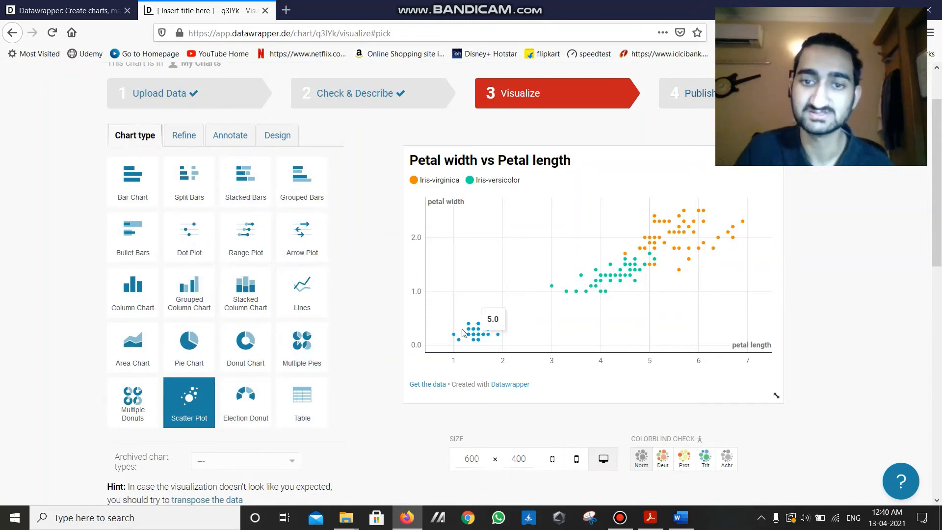
- Change the visualization to a Bar Chart and look over its bar, label and axis settings
left_click(147, 189)
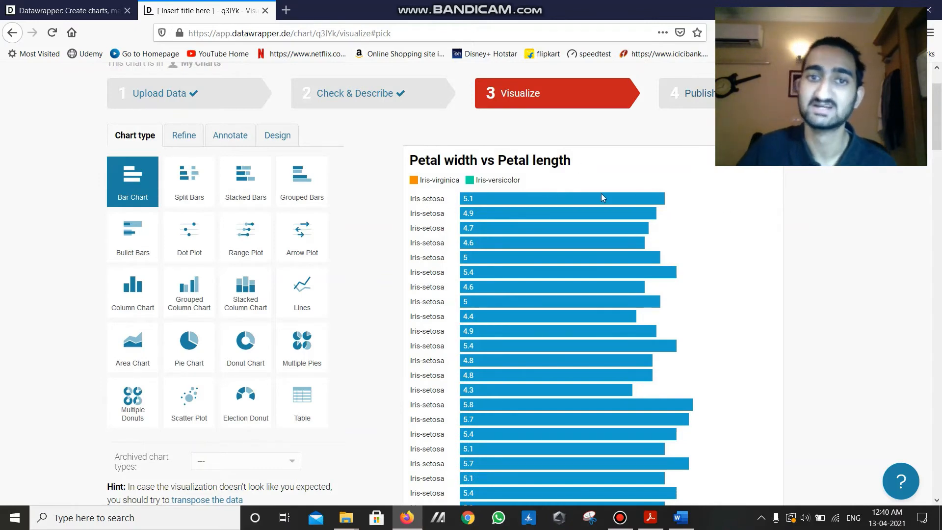
scroll(502, 219, "up", 2)
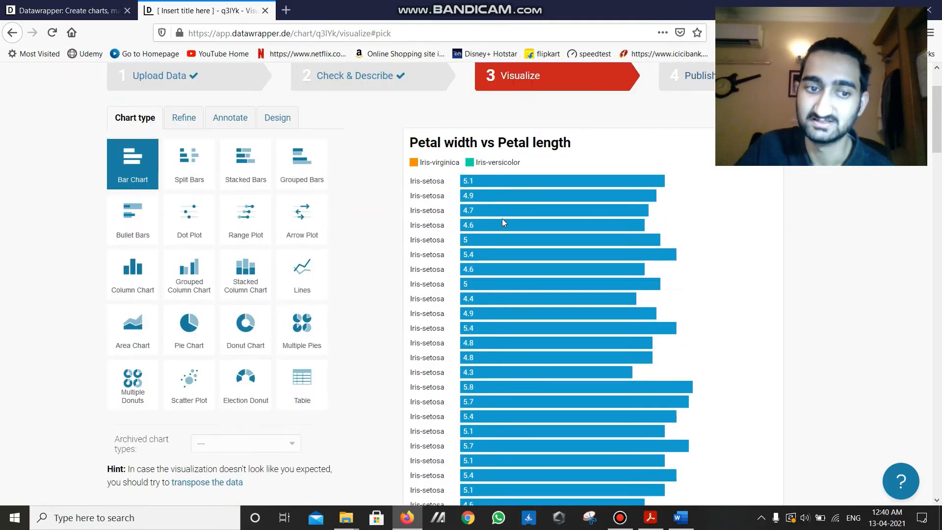
scroll(243, 152, "down", 3)
scroll(184, 197, "up", 3)
left_click(184, 200)
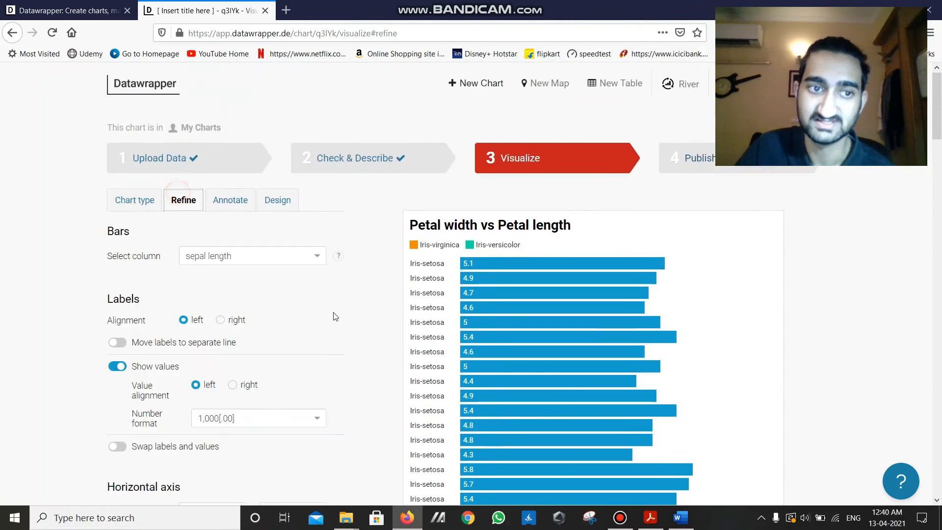
scroll(299, 245, "down", 3)
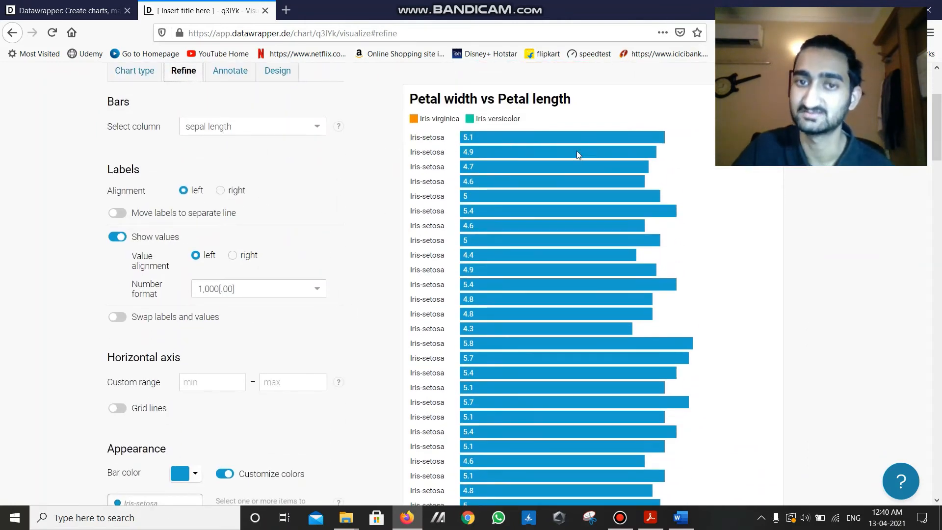
scroll(286, 184, "up", 3)
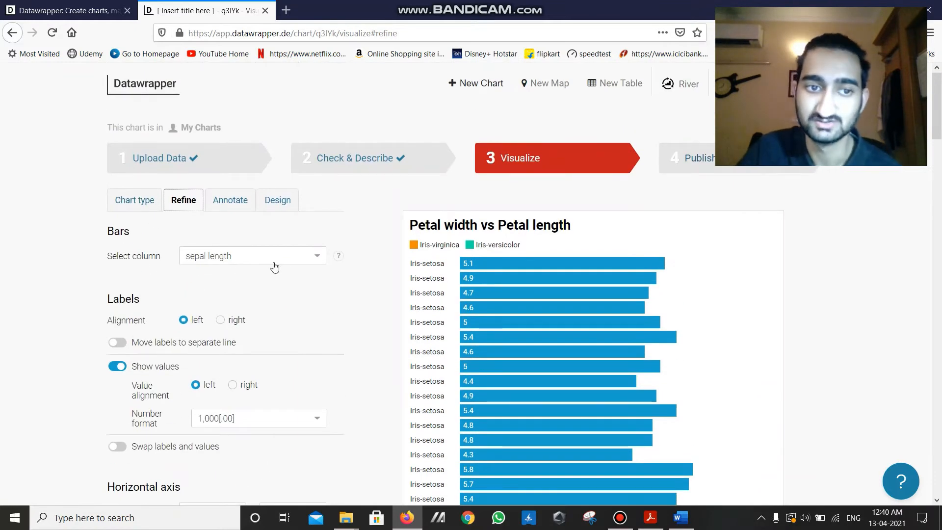
- Return to the chart type choices and examine the unsorted bars of the setosa, versicolor and virginica classes in the preview
left_click(151, 209)
scroll(585, 300, "down", 2)
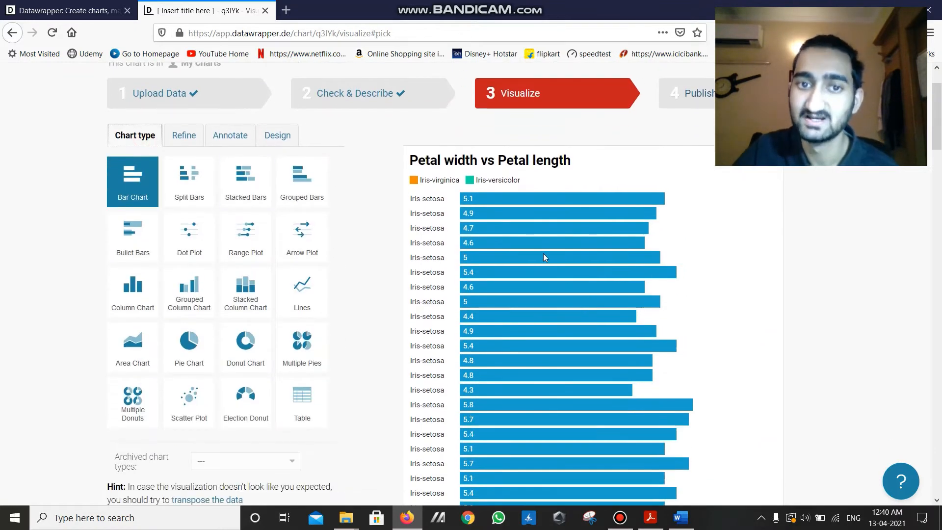
scroll(544, 254, "down", 3)
scroll(571, 242, "up", 3)
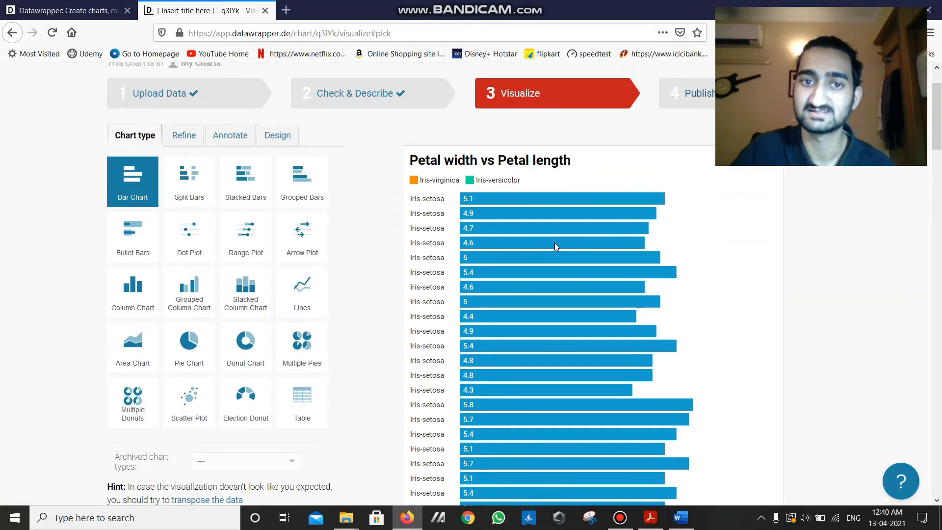
scroll(556, 246, "down", 1)
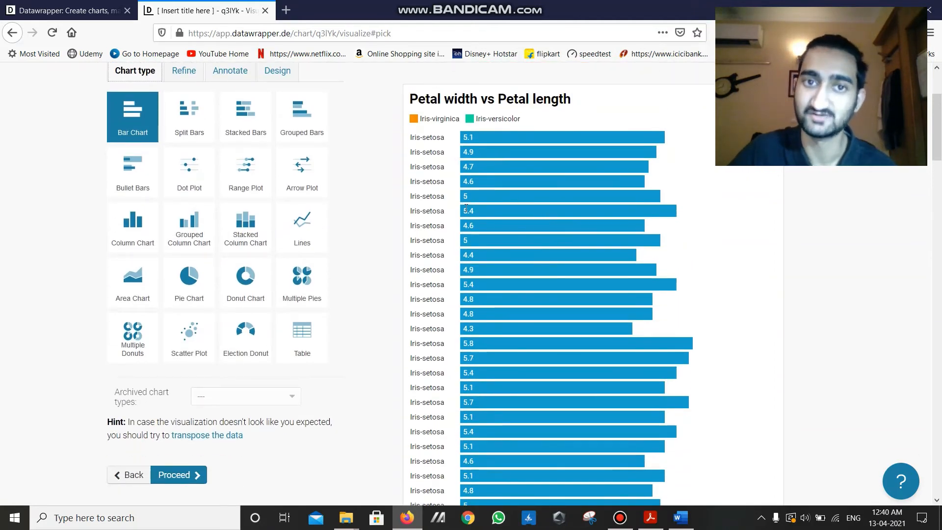
scroll(430, 148, "down", 3)
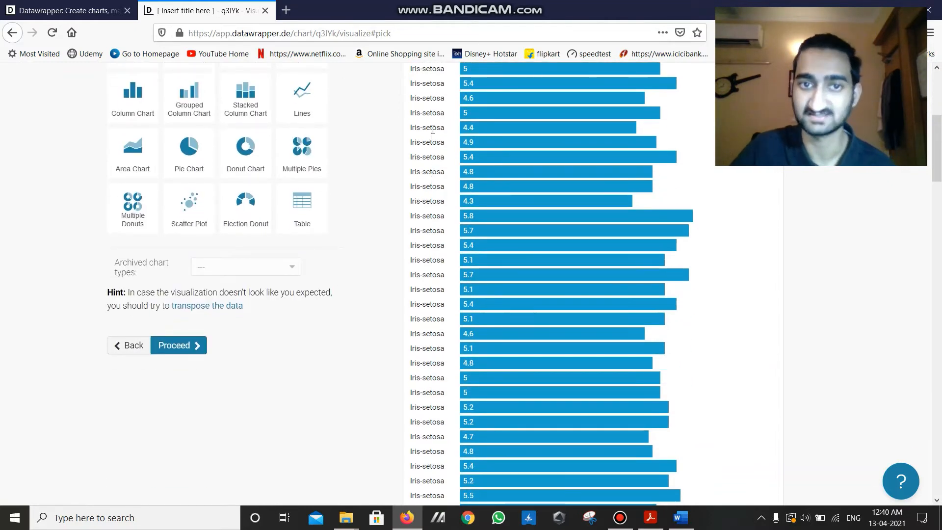
scroll(432, 133, "up", 2)
scroll(430, 162, "down", 12)
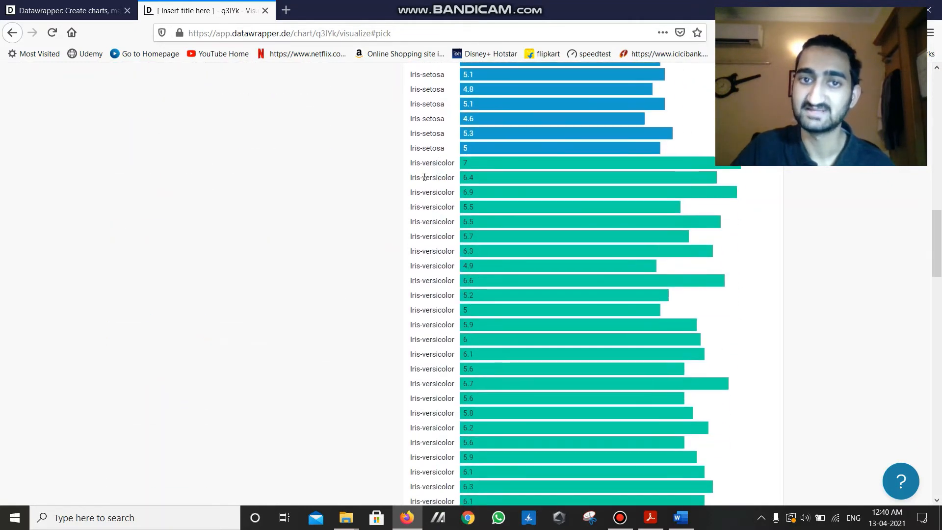
scroll(425, 207, "down", 16)
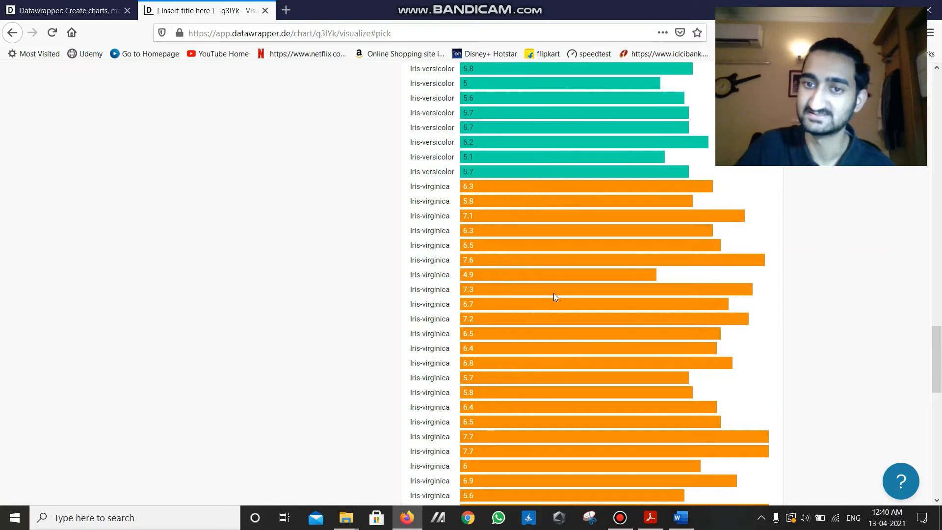
scroll(541, 299, "down", 5)
scroll(543, 279, "up", 10)
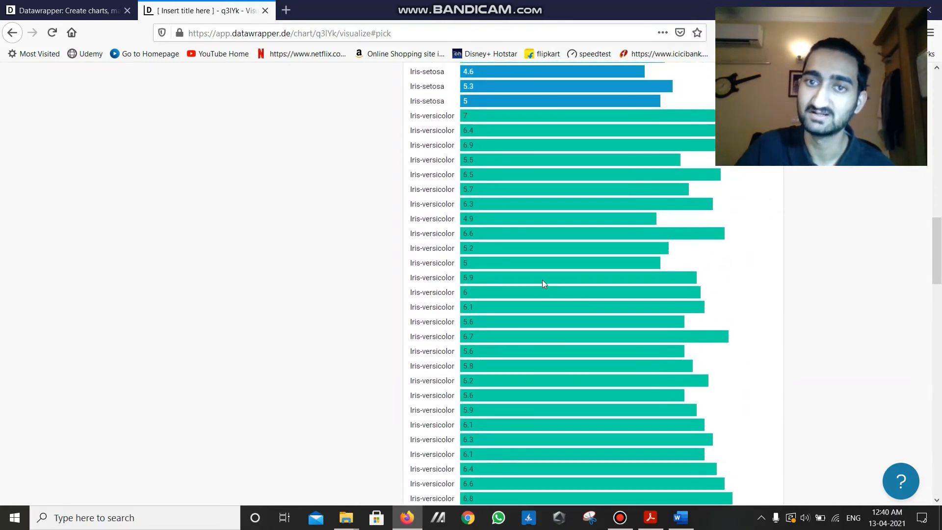
scroll(543, 279, "up", 15)
- Enable sorting of the bars in the refine options and look through the sorted bar chart
left_click(183, 120)
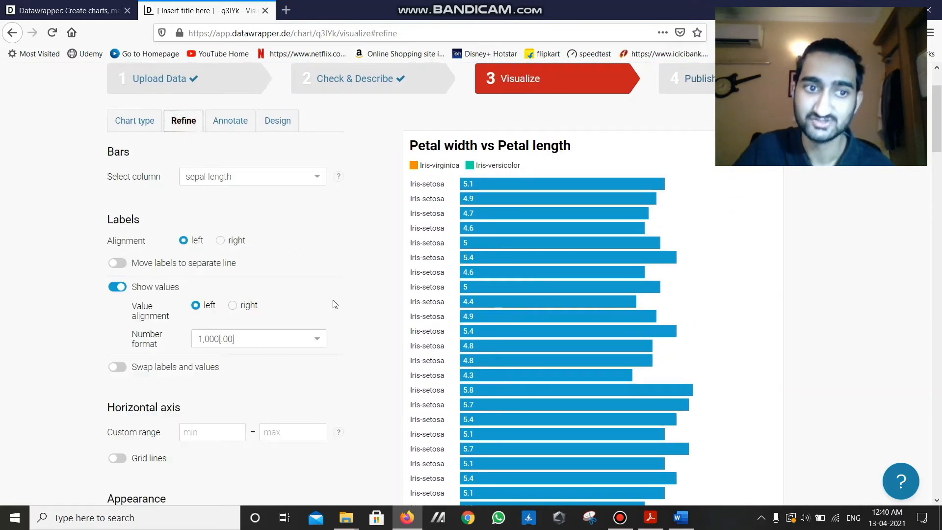
scroll(301, 312, "down", 5)
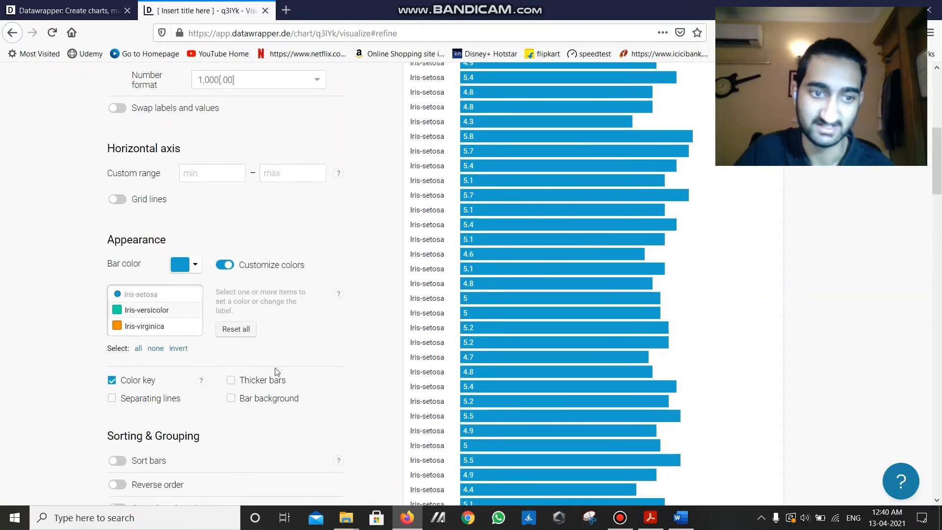
scroll(278, 371, "down", 4)
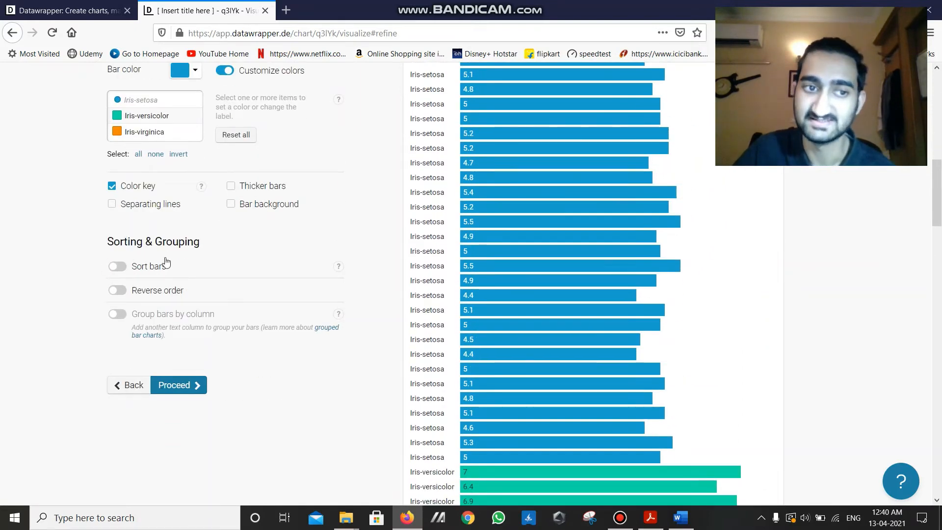
scroll(144, 313, "up", 1)
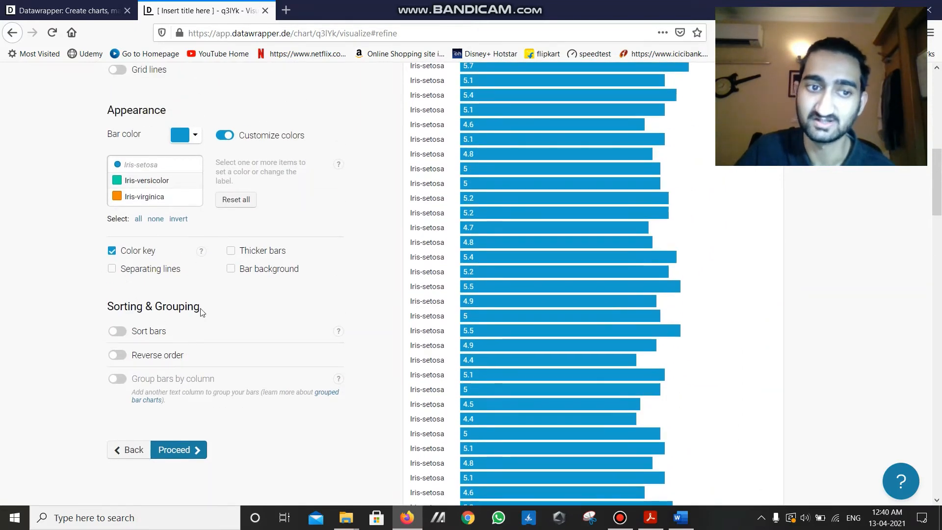
left_click(116, 331)
scroll(552, 317, "up", 12)
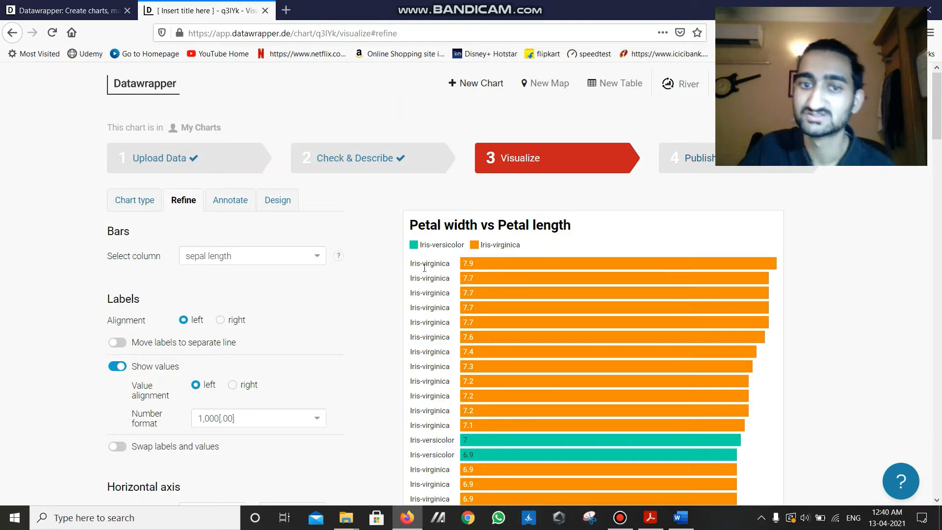
scroll(518, 277, "down", 4)
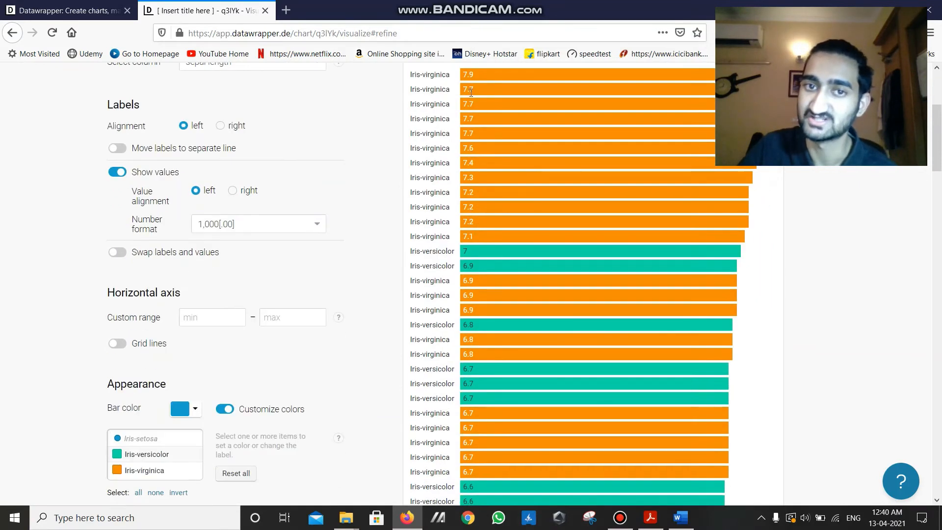
scroll(469, 122, "up", 1)
scroll(491, 143, "down", 14)
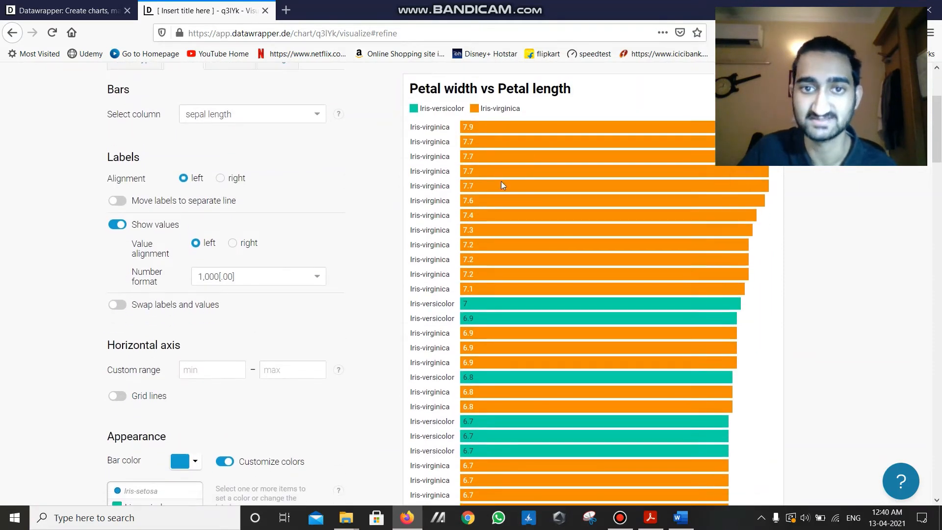
scroll(482, 179, "down", 15)
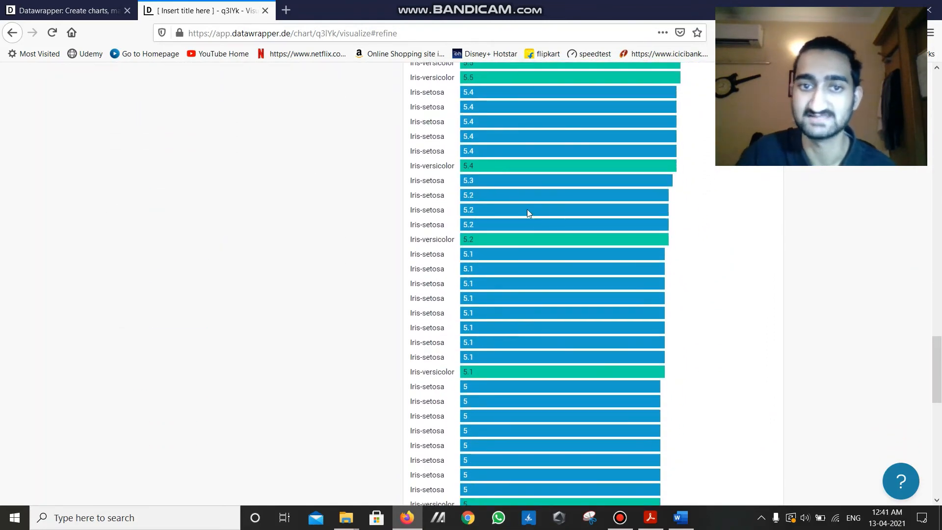
scroll(527, 209, "down", 2)
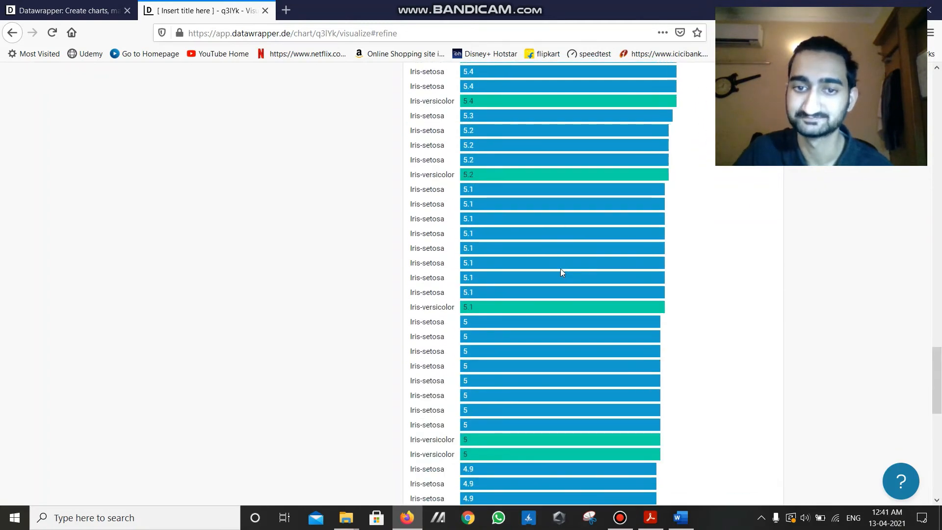
scroll(563, 273, "up", 20)
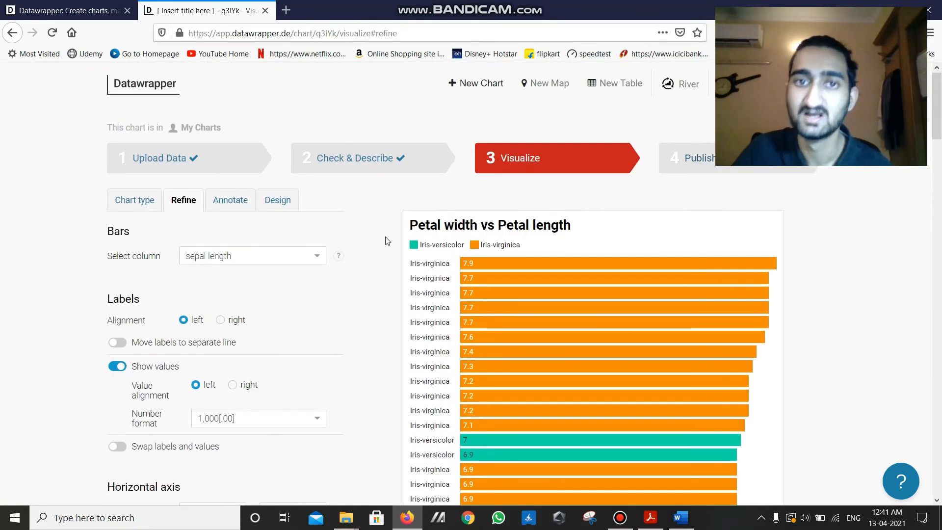
- Turn off bar sorting to restore the original order of the bar chart
scroll(284, 330, "down", 10)
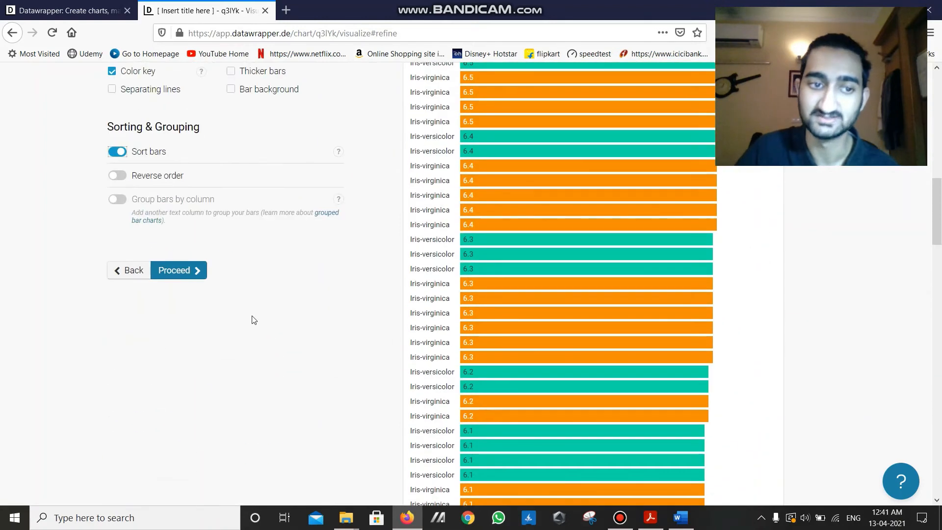
left_click(122, 157)
scroll(286, 319, "up", 10)
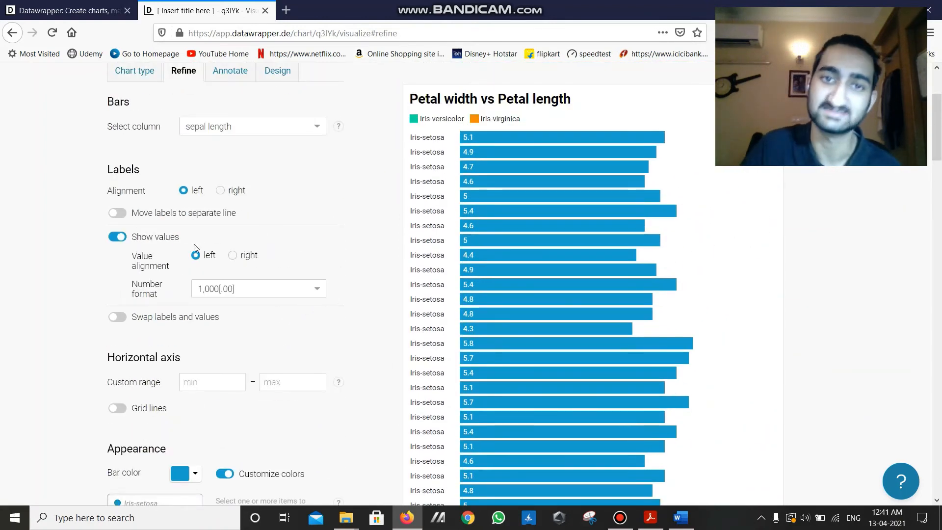
- Return to the chart type choices and change the visualization to a Column Chart
scroll(194, 243, "up", 3)
left_click(150, 209)
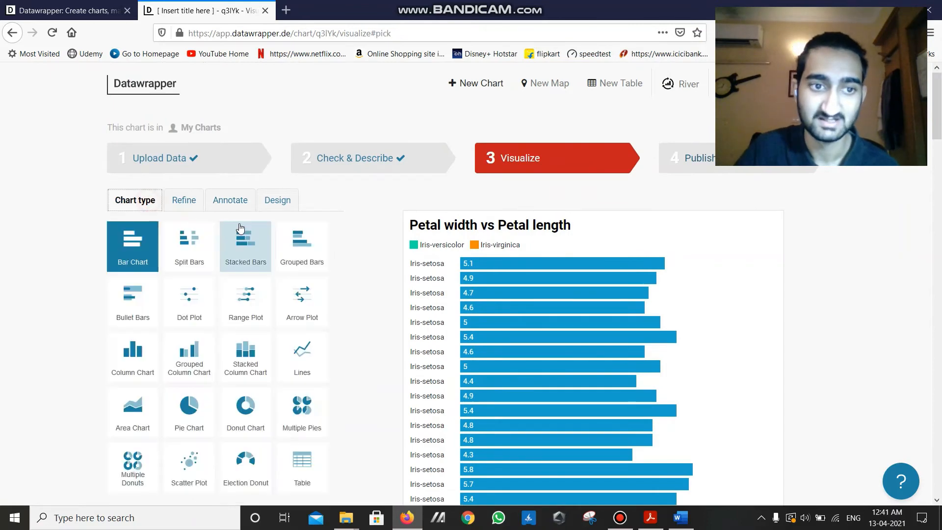
scroll(330, 343, "down", 2)
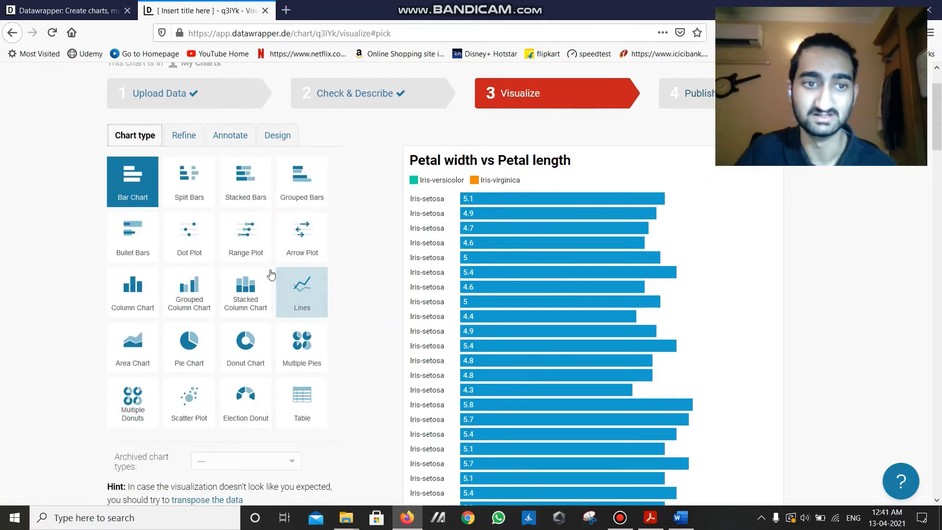
left_click(147, 305)
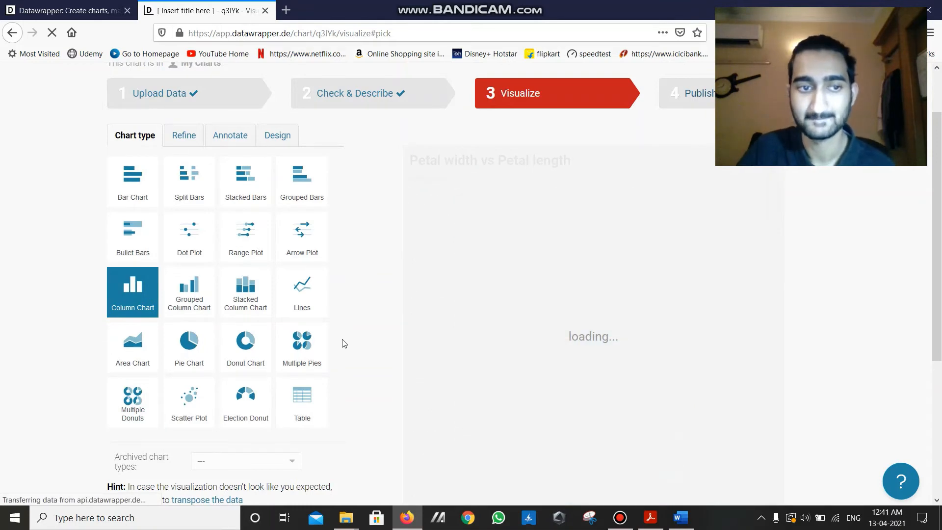
scroll(365, 298, "down", 2)
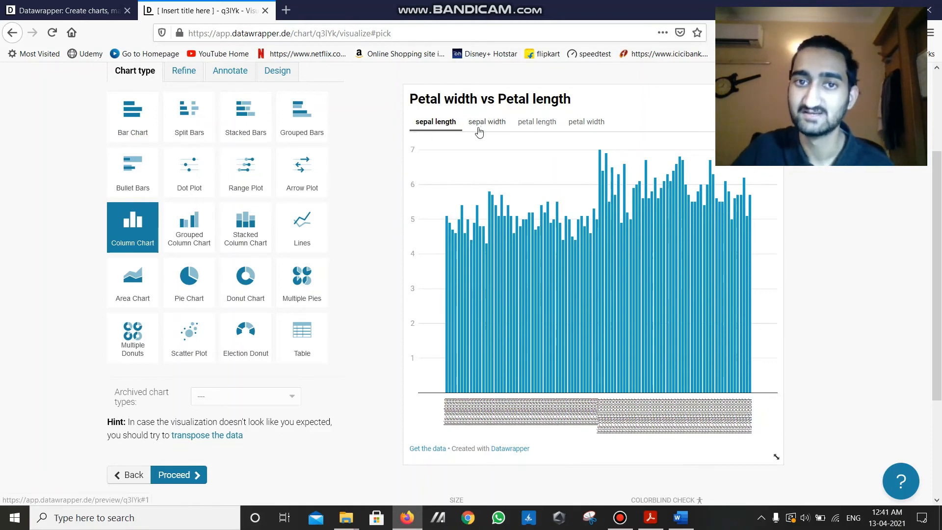
- Compare the sepal width, sepal length and petal length columns in the column chart preview
left_click(500, 129)
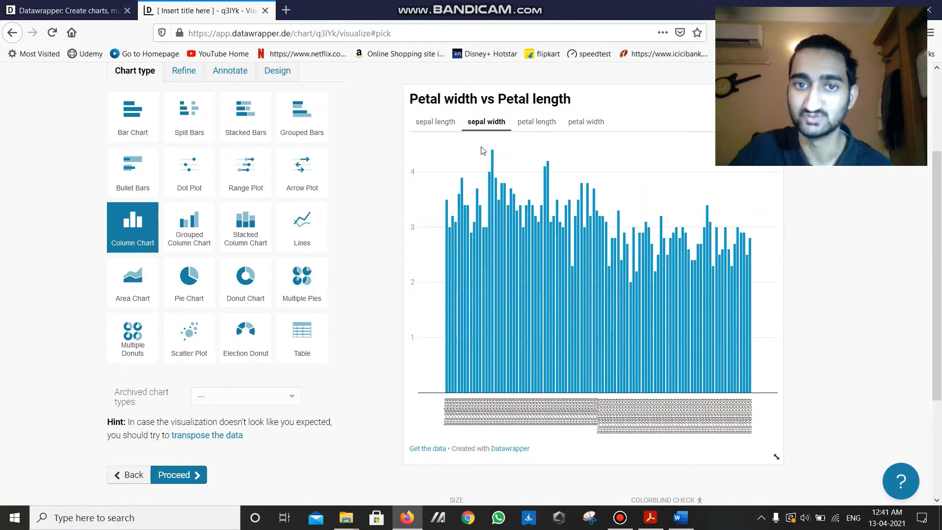
left_click(437, 123)
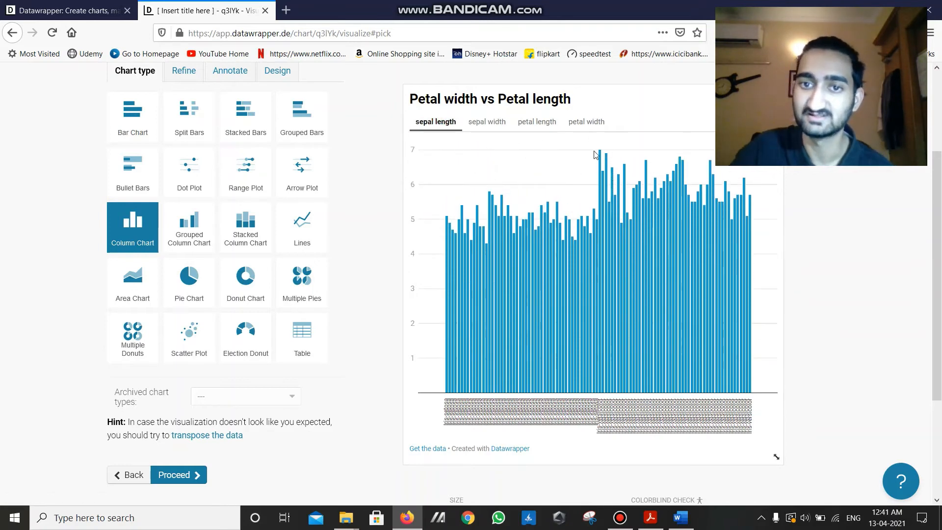
left_click(487, 123)
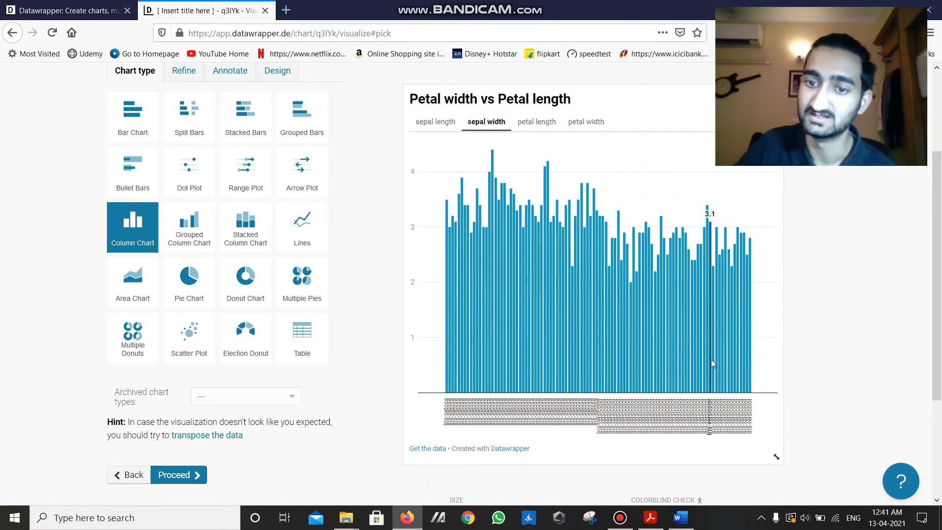
left_click(537, 122)
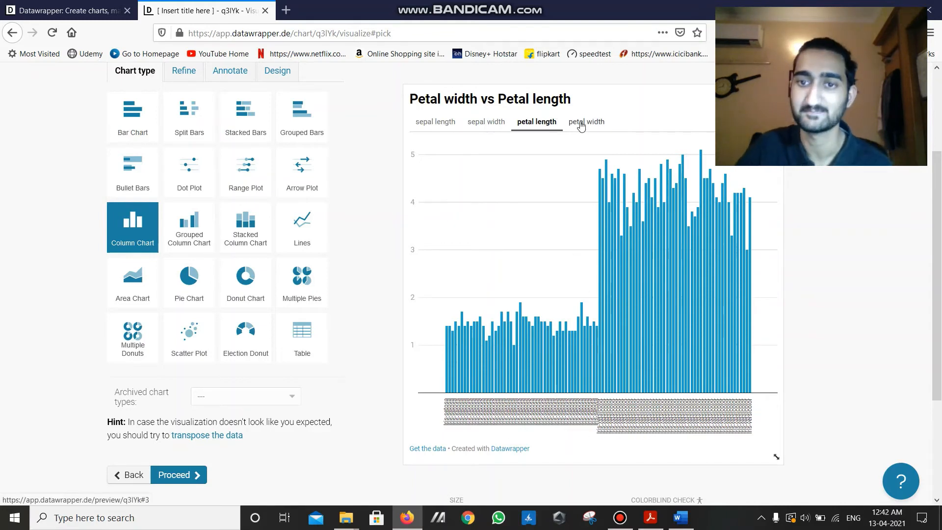
- Enlarge the column chart preview to about 787 × 590 and clear the accidental text selection
scroll(776, 457, "down", 3)
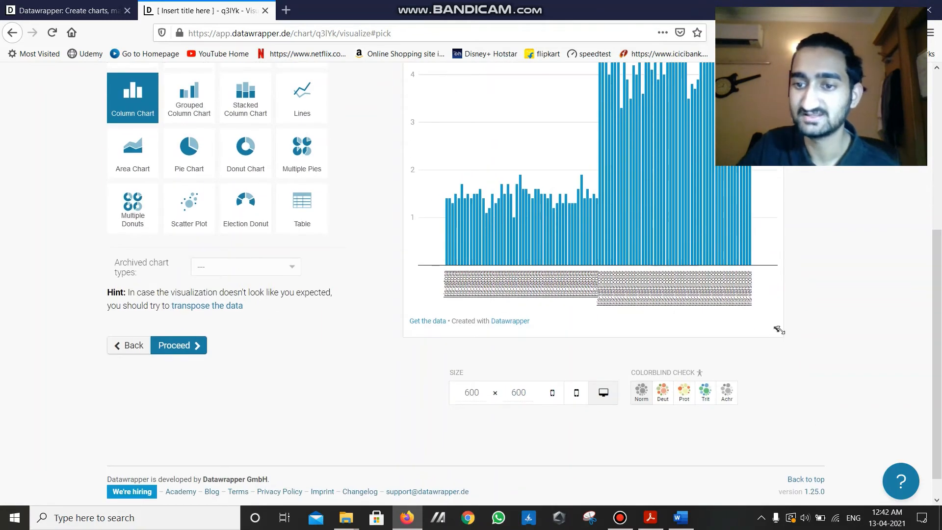
scroll(779, 331, "up", 2)
scroll(761, 417, "down", 1)
left_click_drag(779, 393, 833, 391)
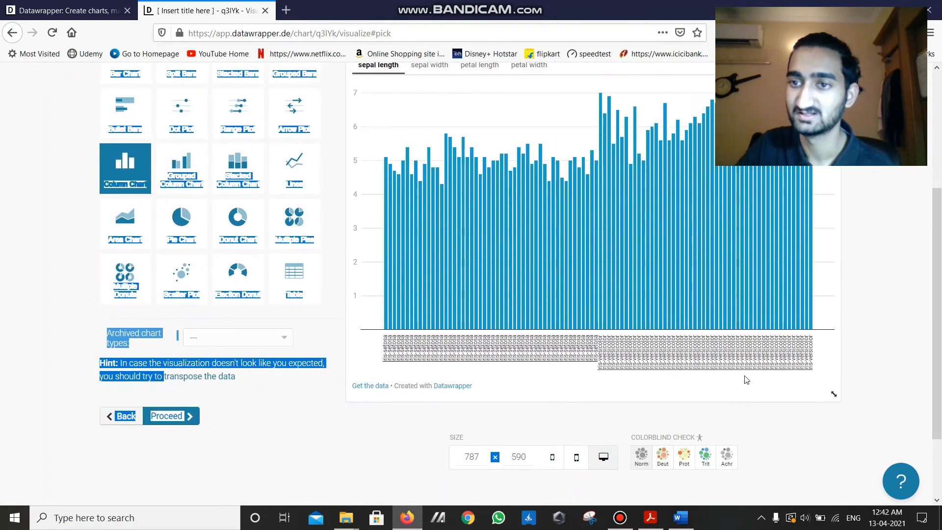
scroll(403, 132, "up", 2)
left_click(343, 178)
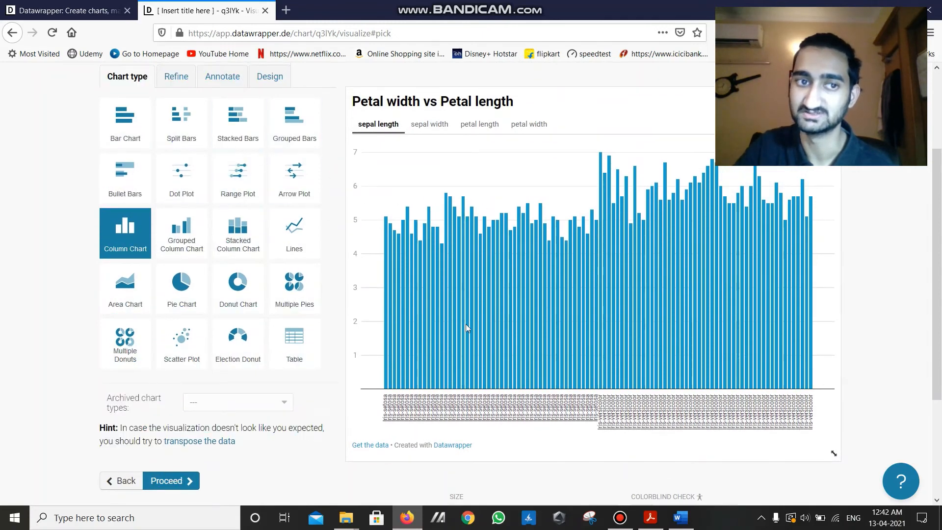
- Shrink the column chart preview to about 692 × 529
scroll(802, 284, "up", 2)
scroll(803, 284, "down", 2)
left_click_drag(833, 393, 746, 390)
scroll(295, 411, "up", 2)
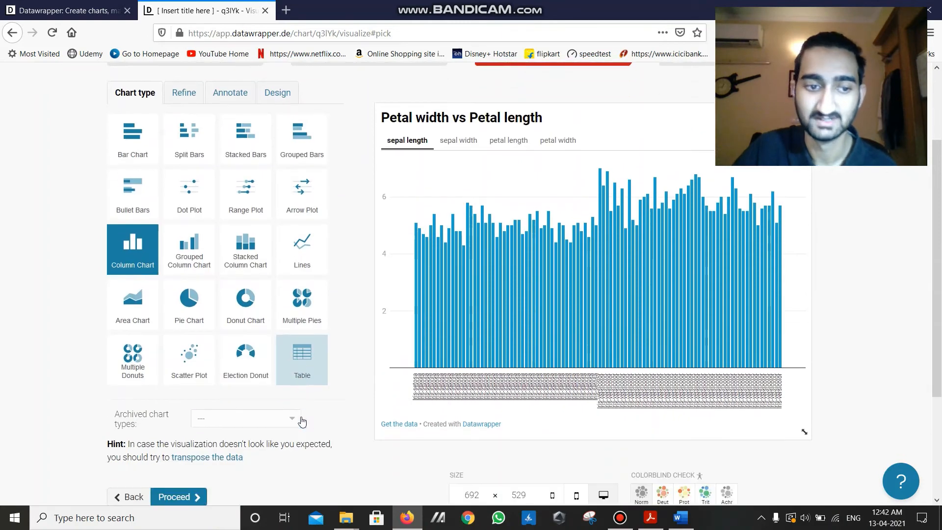
- Change the visualization to the archived Bars (old) chart type
scroll(225, 304, "up", 2)
scroll(194, 295, "down", 3)
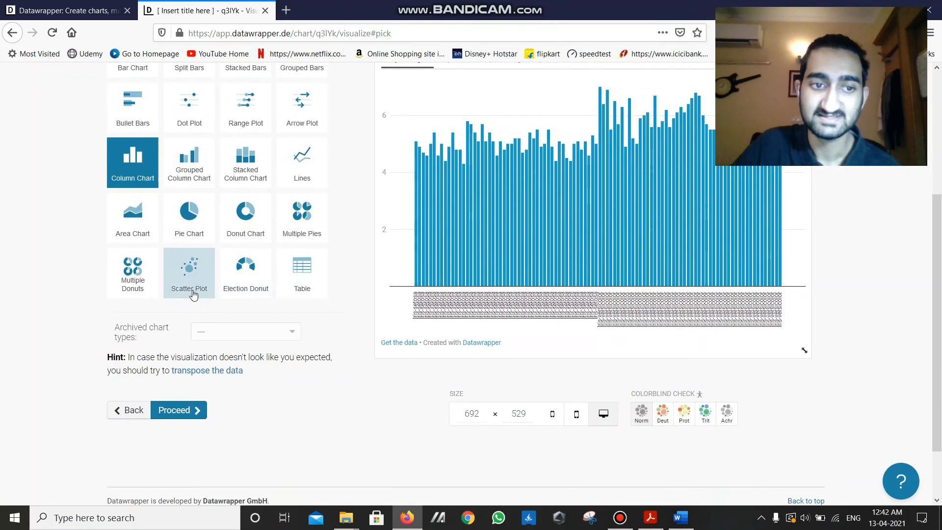
left_click(265, 339)
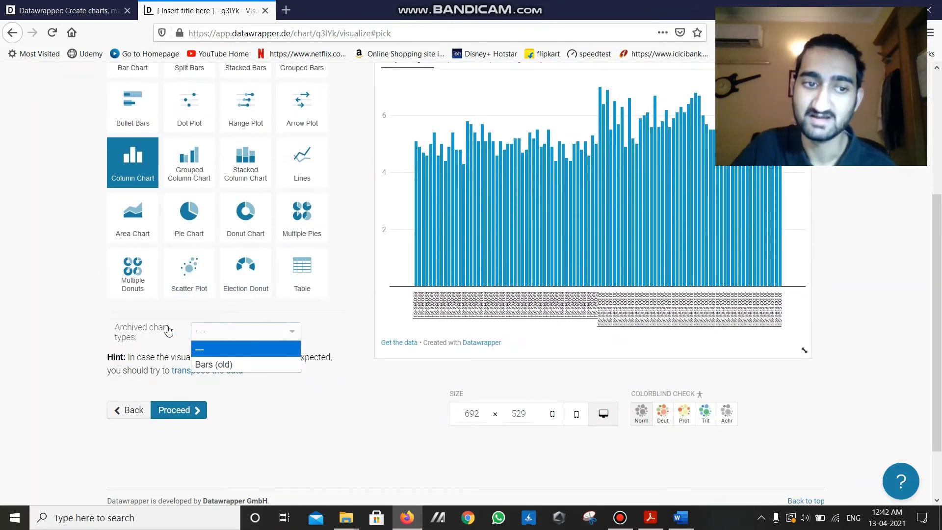
left_click(244, 369)
scroll(343, 355, "up", 2)
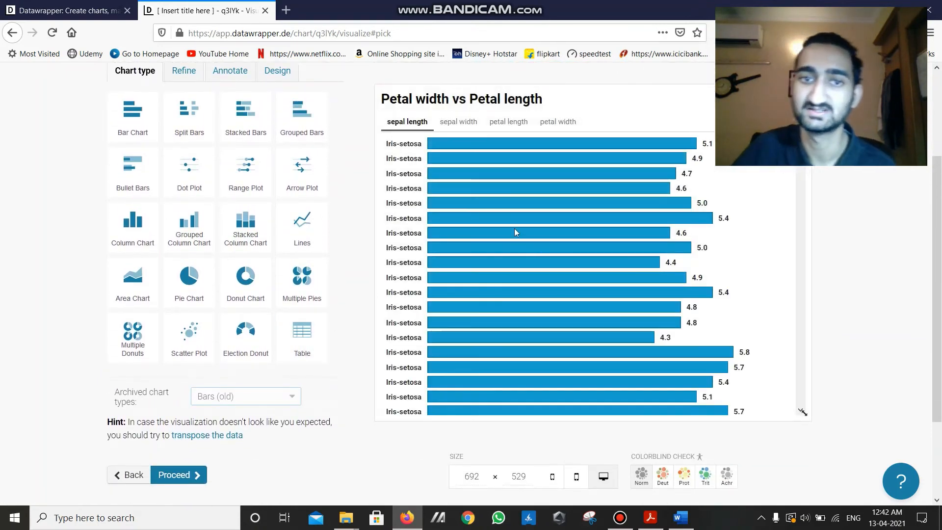
- Examine the old-style sepal length bars across the Iris-setosa and Iris-versicolor rows
scroll(555, 276, "down", 3)
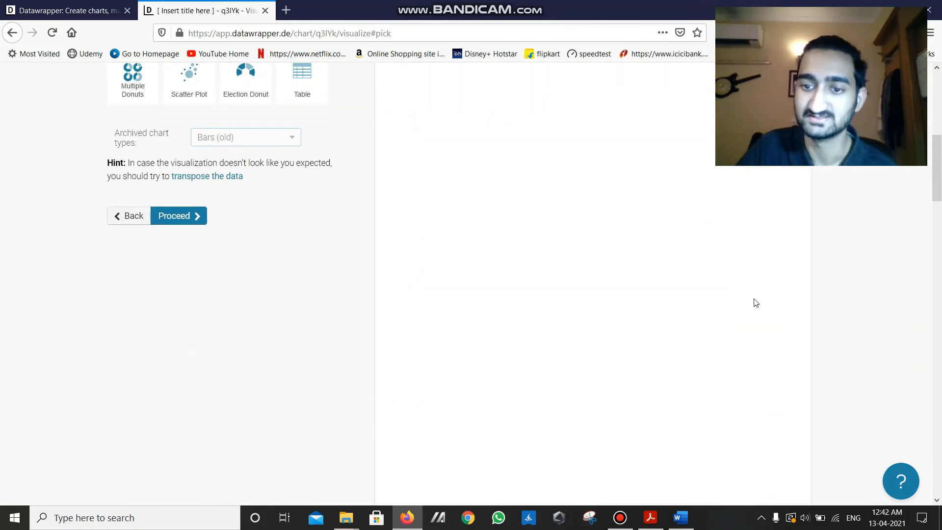
scroll(421, 215, "up", 4)
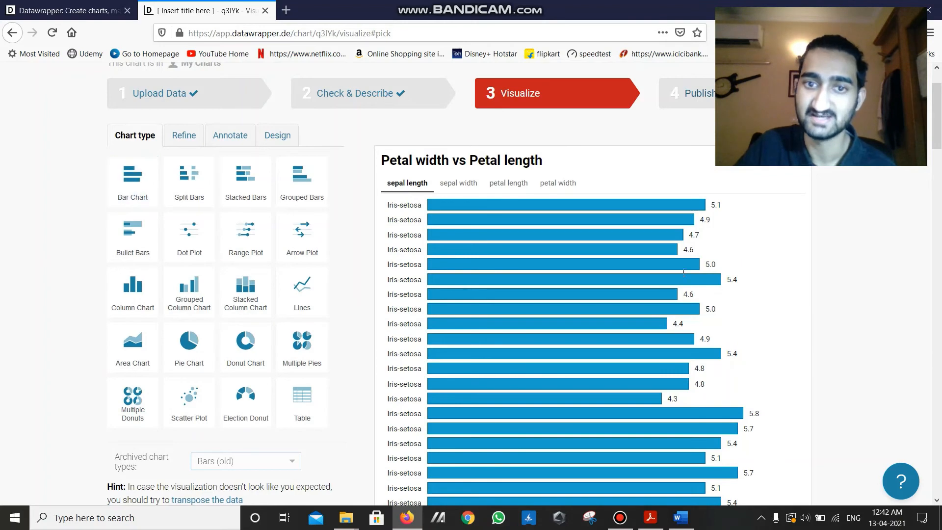
scroll(800, 274, "down", 10)
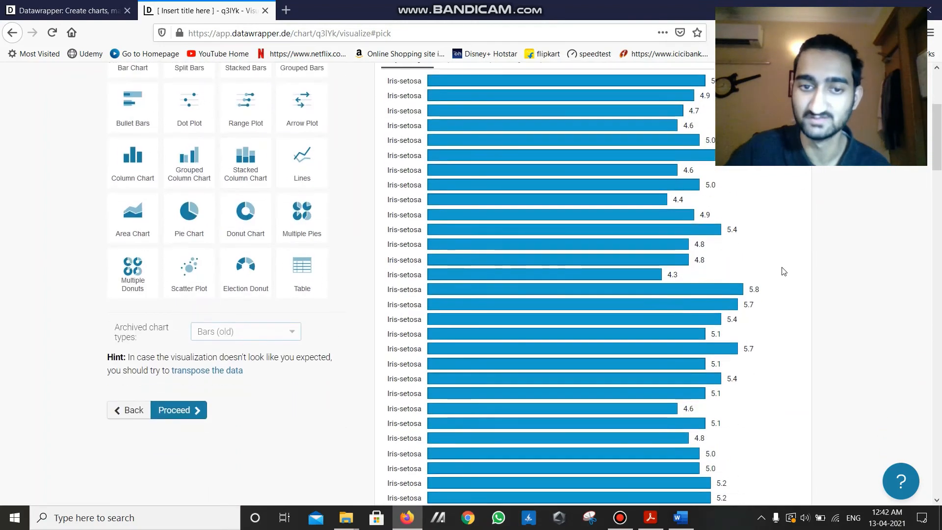
scroll(486, 254, "down", 3)
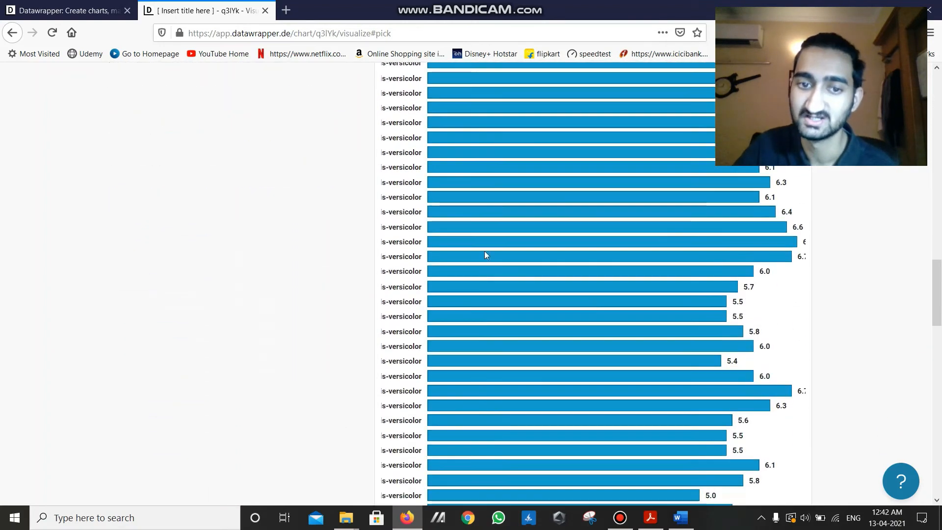
scroll(638, 261, "down", 8)
scroll(675, 329, "up", 20)
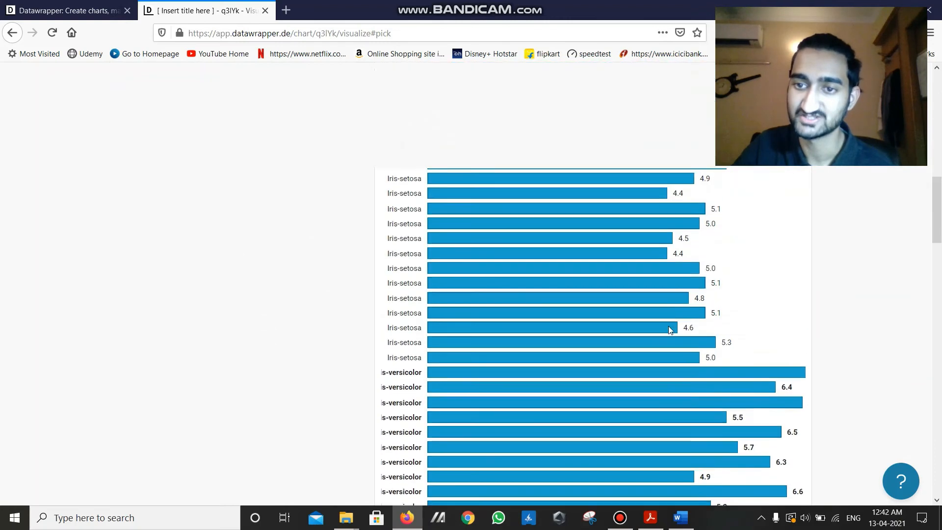
scroll(623, 292, "up", 10)
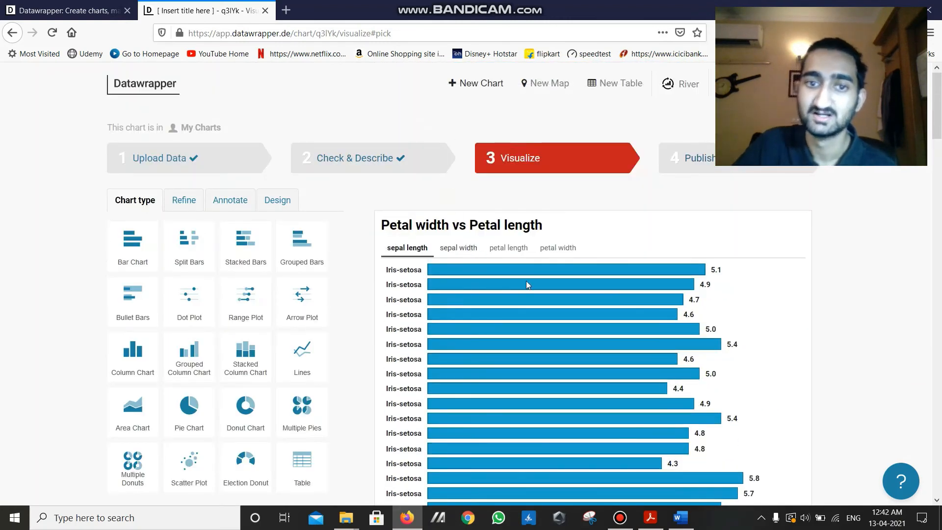
- Change the visualization back to the Scatter Plot of petal width versus petal length
scroll(526, 281, "down", 3)
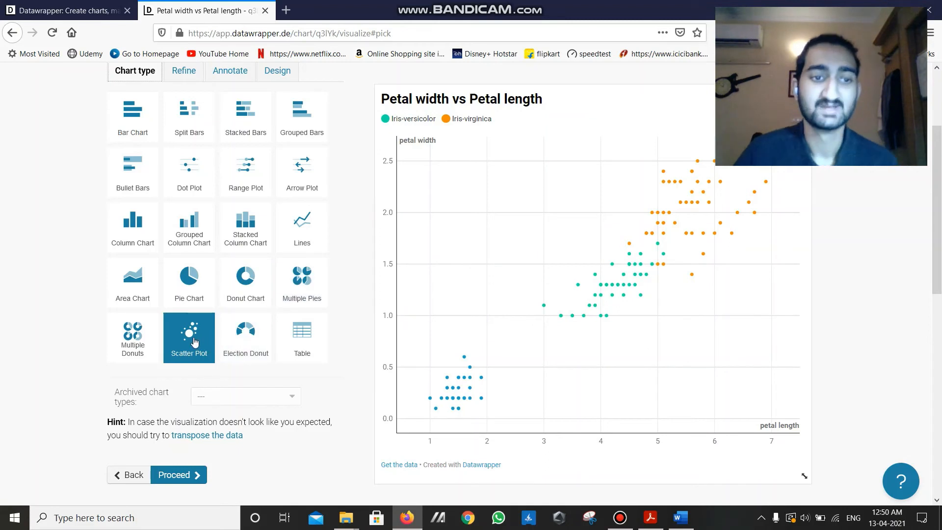
scroll(229, 291, "up", 1)
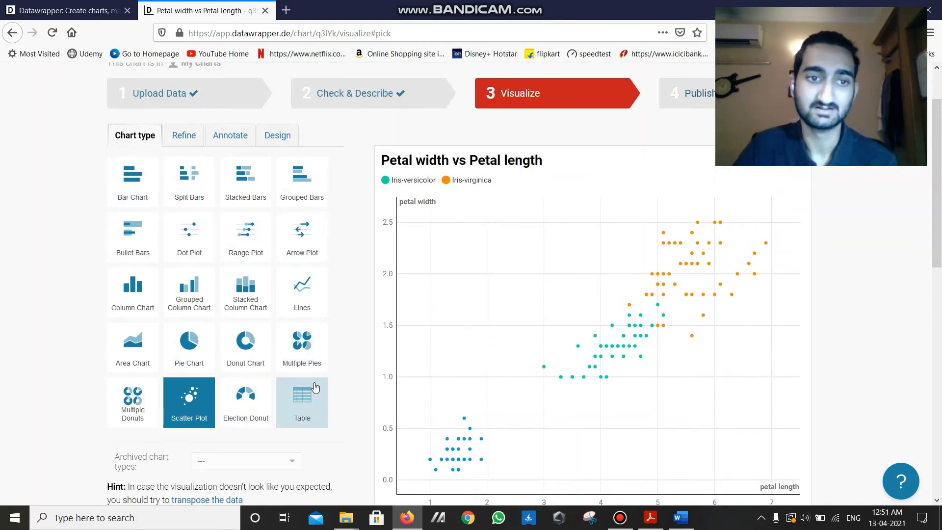
scroll(357, 209, "down", 1)
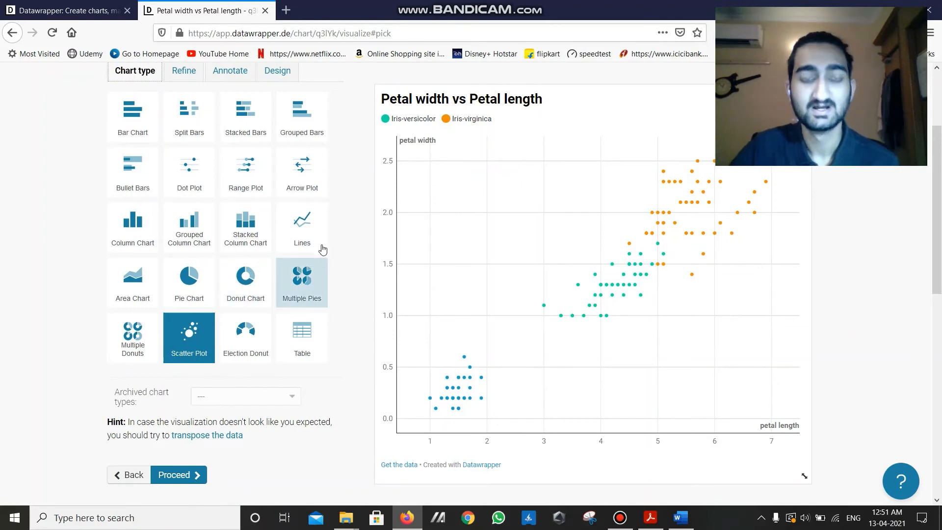
scroll(374, 262, "up", 2)
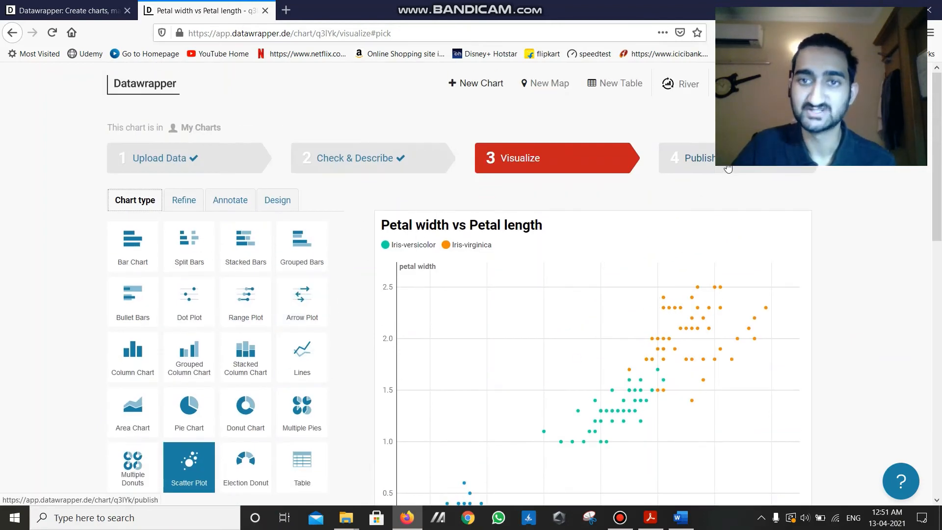
- Review the scatter plot and proceed to the Publish stage of the chart workflow
scroll(191, 393, "down", 1)
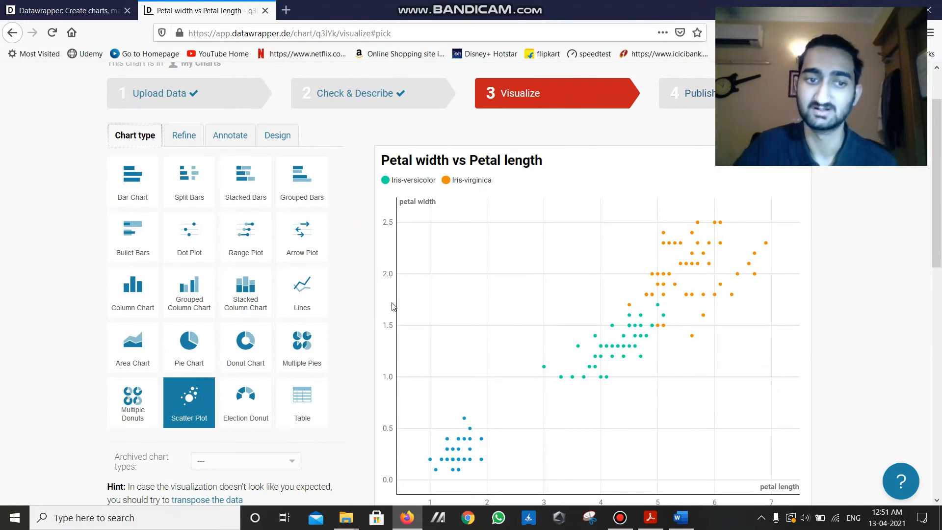
scroll(410, 296, "down", 1)
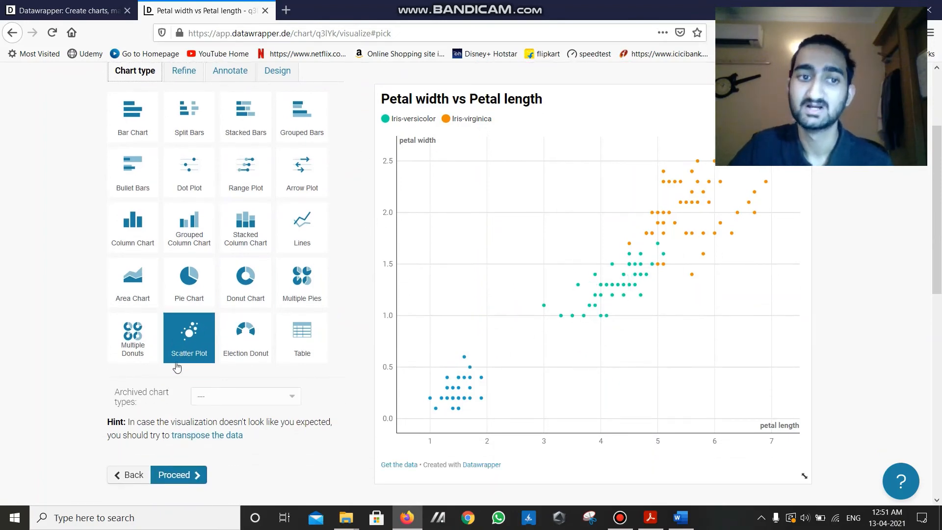
scroll(512, 292, "up", 1)
scroll(512, 288, "down", 1)
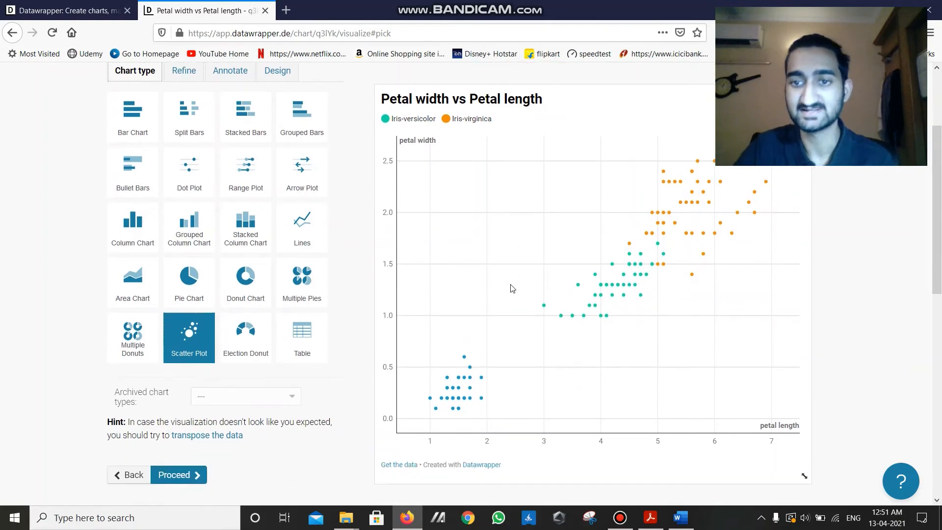
scroll(520, 201, "up", 2)
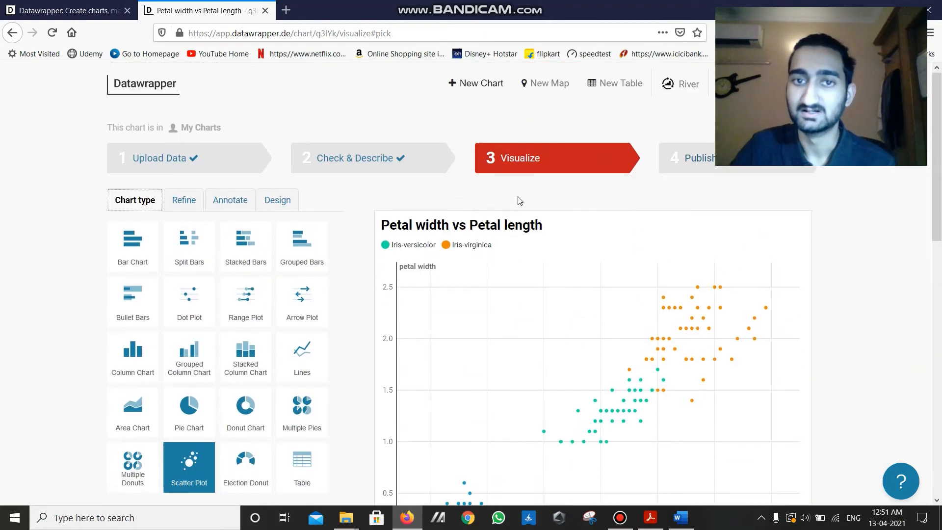
left_click(726, 167)
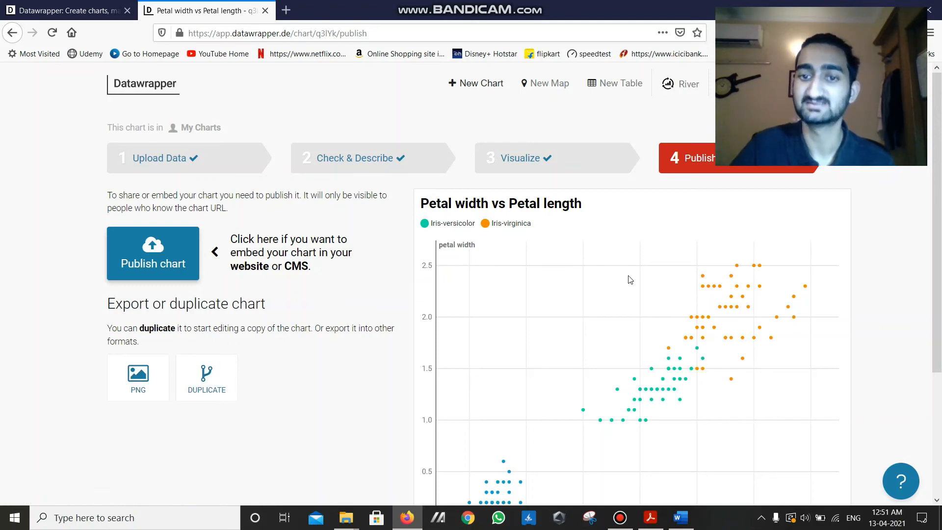
- Review the publishing choices and show the PNG export options for the scatter plot
scroll(631, 280, "down", 1)
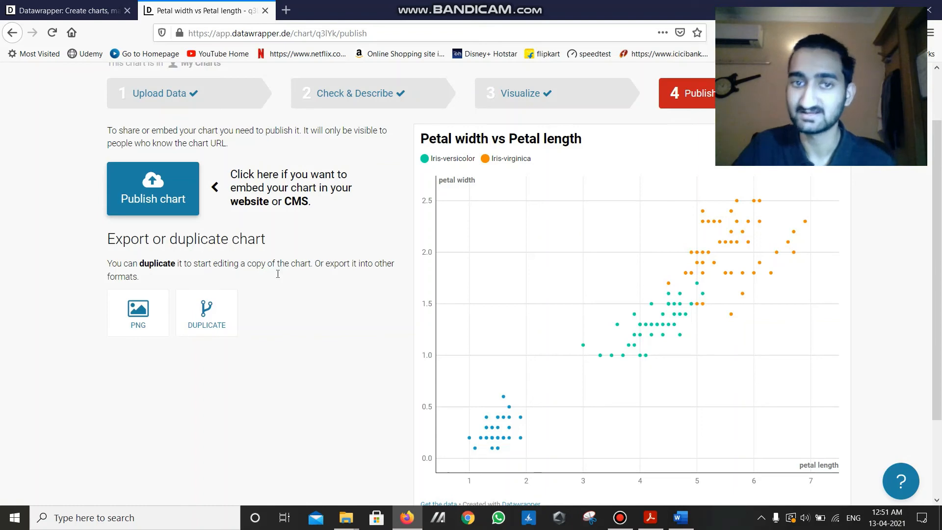
scroll(891, 312, "down", 1)
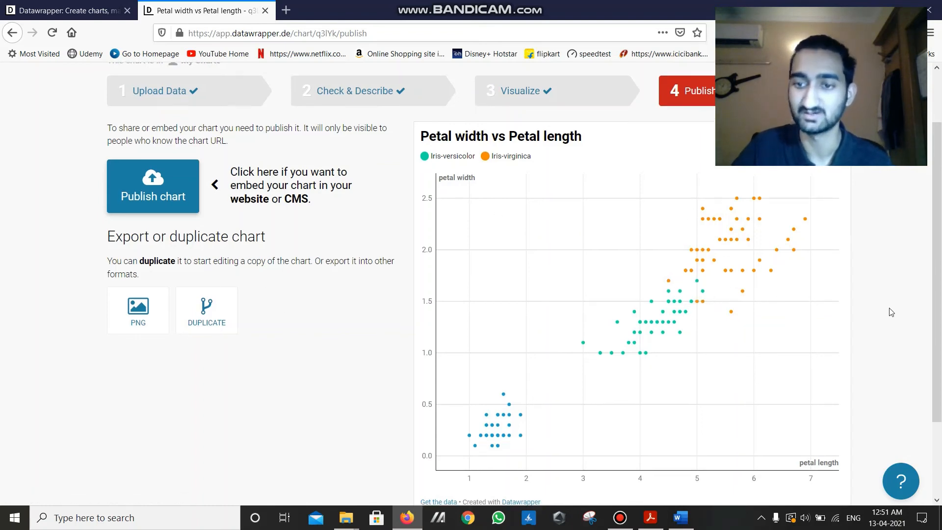
scroll(854, 265, "down", 2)
scroll(309, 283, "up", 4)
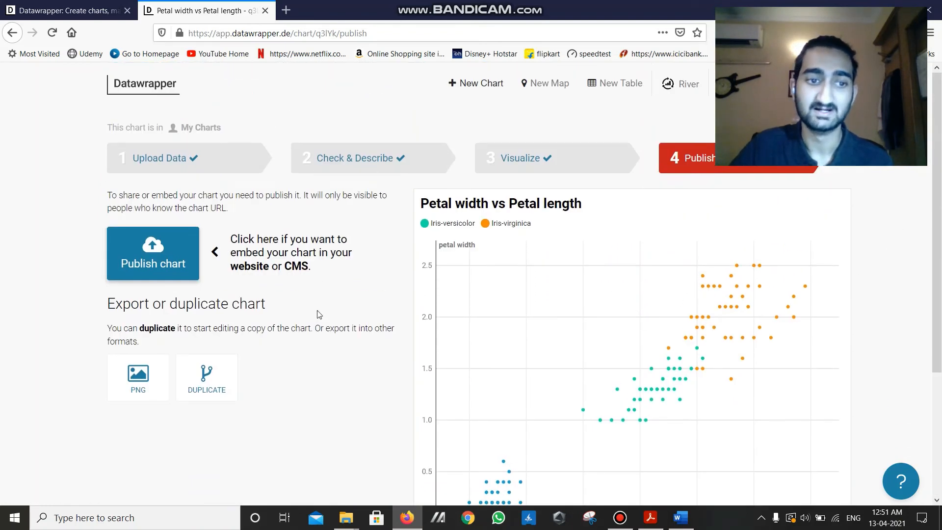
scroll(318, 314, "down", 2)
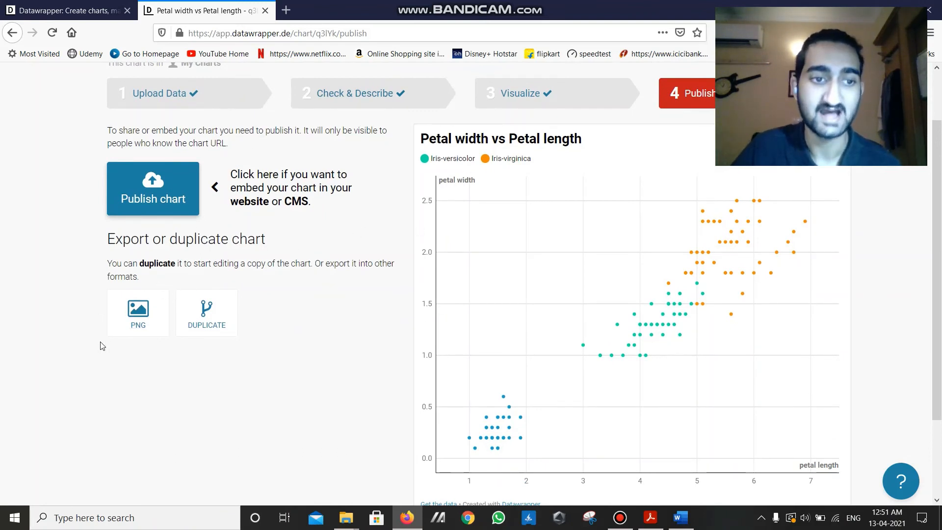
left_click(143, 320)
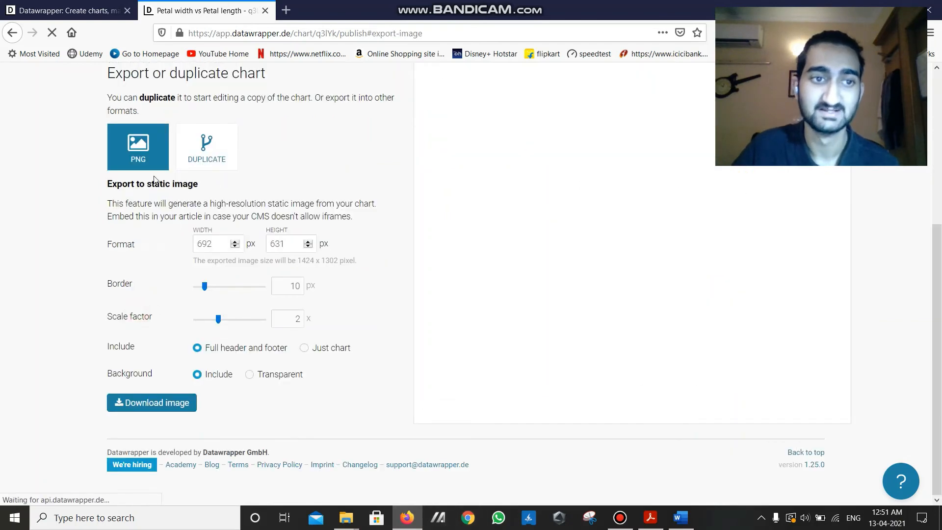
- Examine the static image export settings, including the format dimensions and border width
scroll(343, 276, "up", 2)
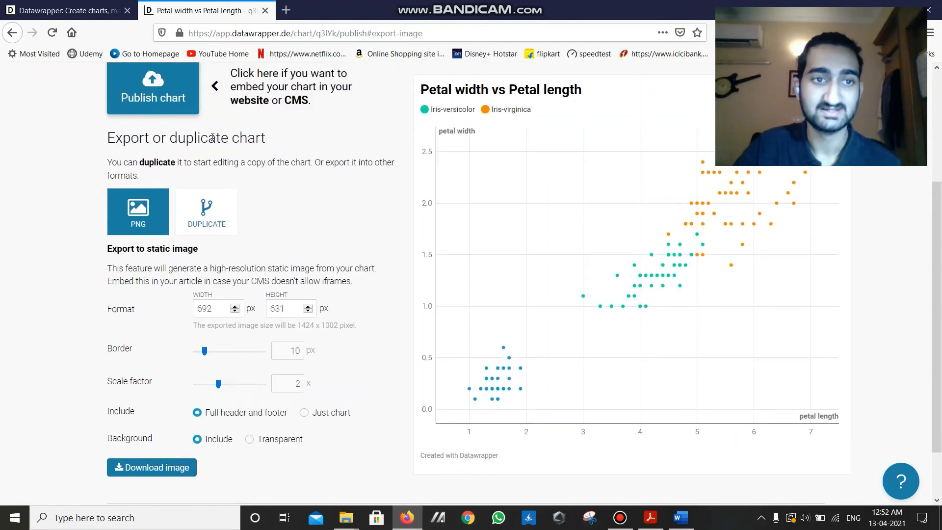
scroll(272, 239, "down", 2)
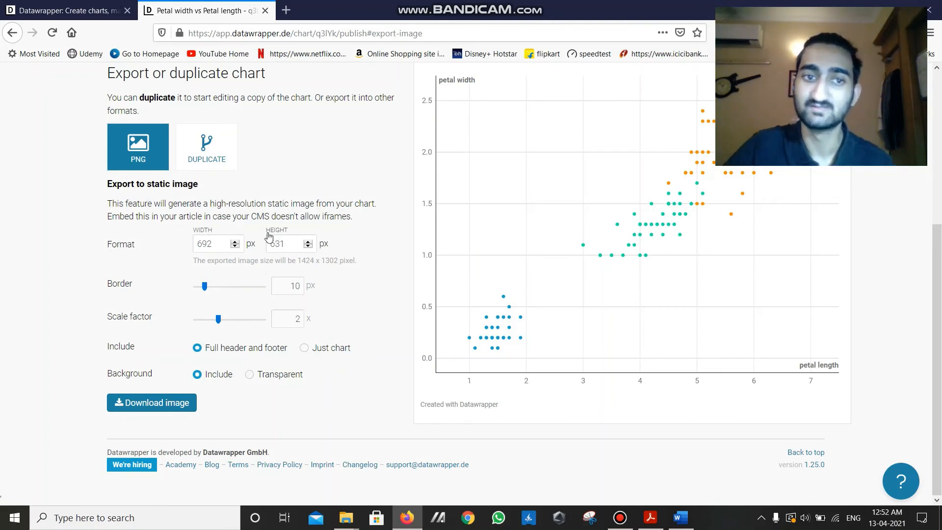
scroll(383, 282, "up", 1)
scroll(379, 282, "down", 1)
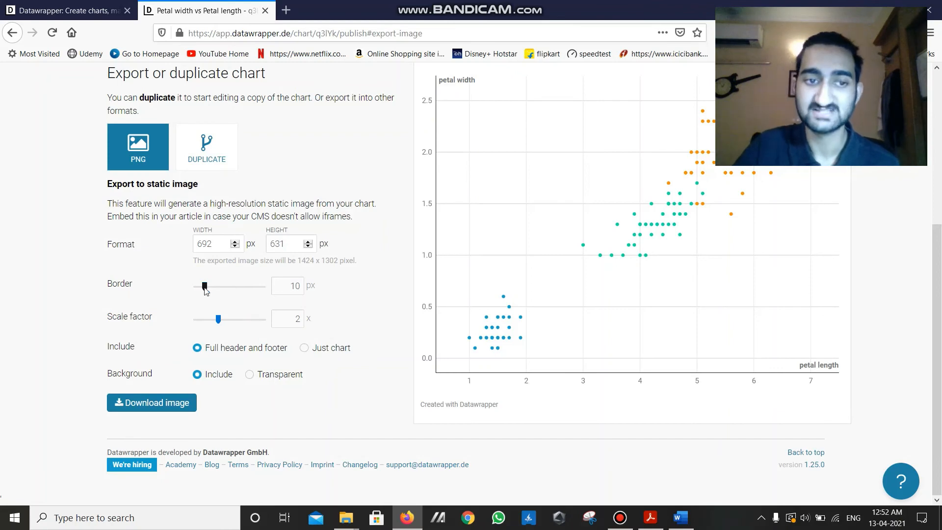
scroll(207, 295, "up", 2)
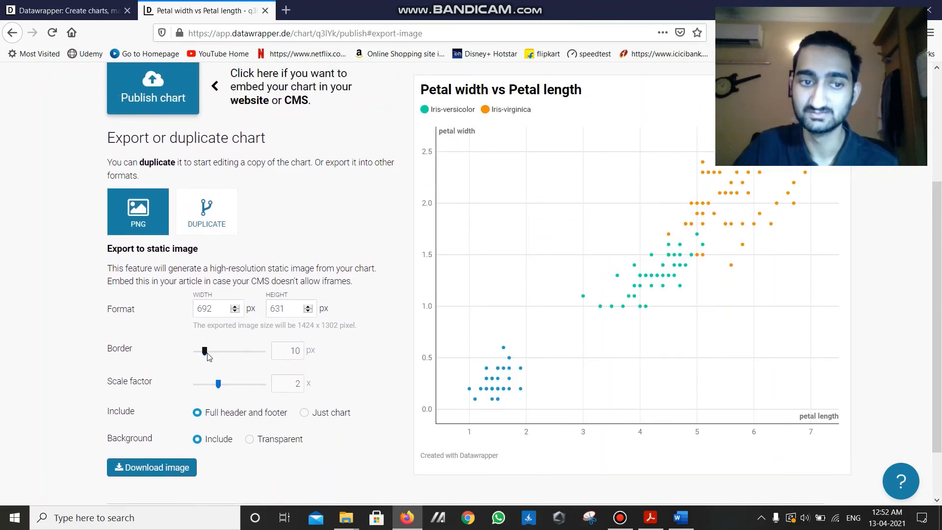
mouse_move(206, 353)
left_mouse_down()
mouse_move(215, 353)
mouse_move(205, 353)
left_mouse_up()
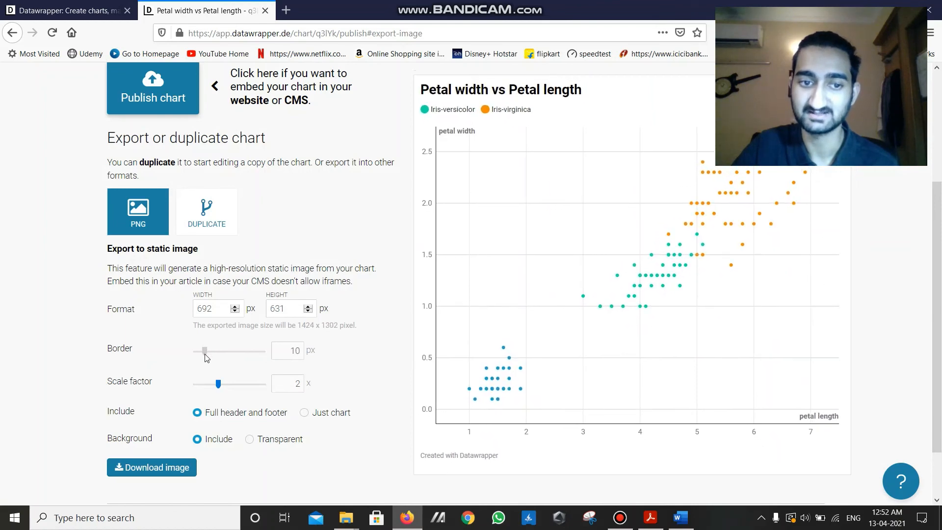
scroll(393, 348, "down", 2)
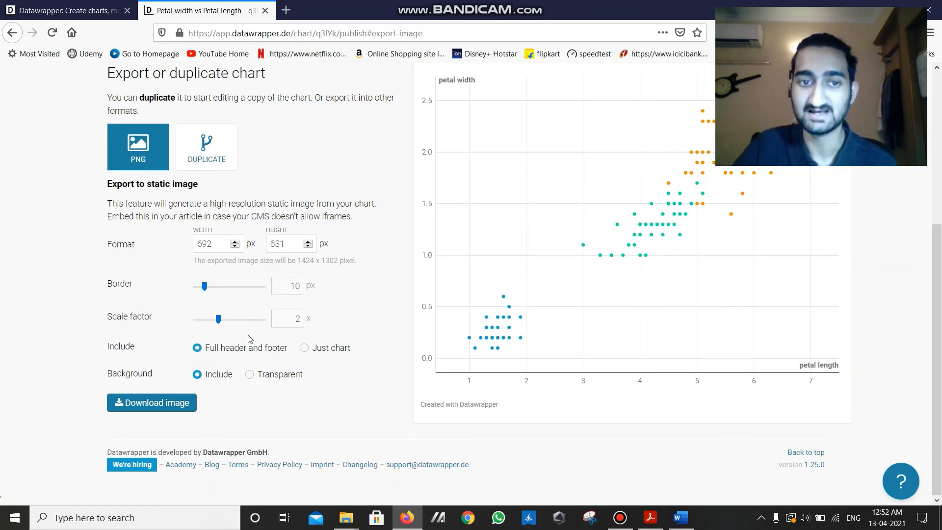
- Try an export scale factor of 3 to compare the exported image size, and return it to 2
left_click_drag(298, 260, 335, 260)
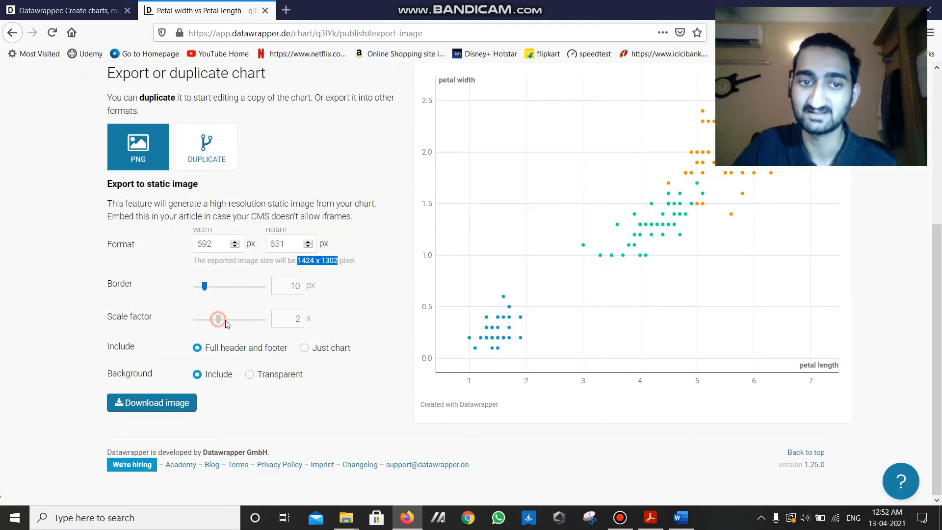
left_click_drag(218, 319, 240, 319)
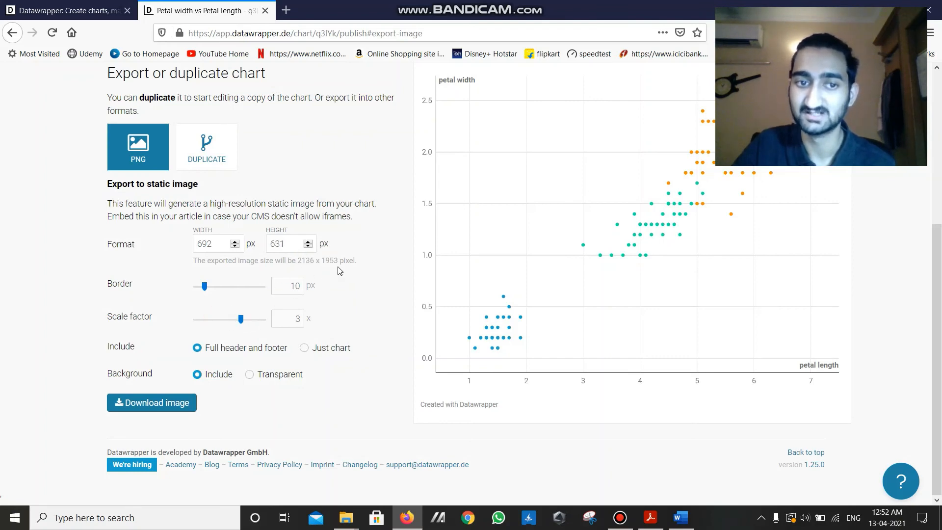
left_click_drag(241, 320, 218, 320)
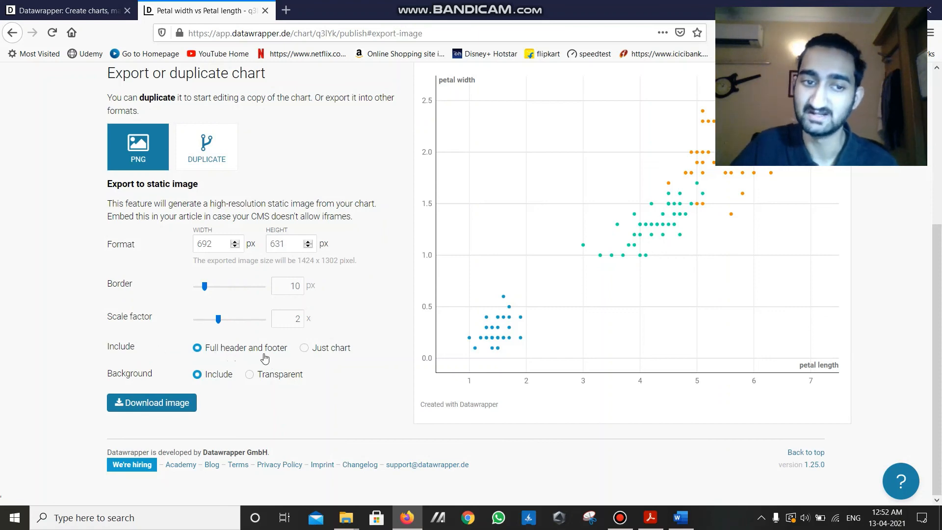
- Set the exported image's background to Transparent
scroll(629, 322, "up", 2)
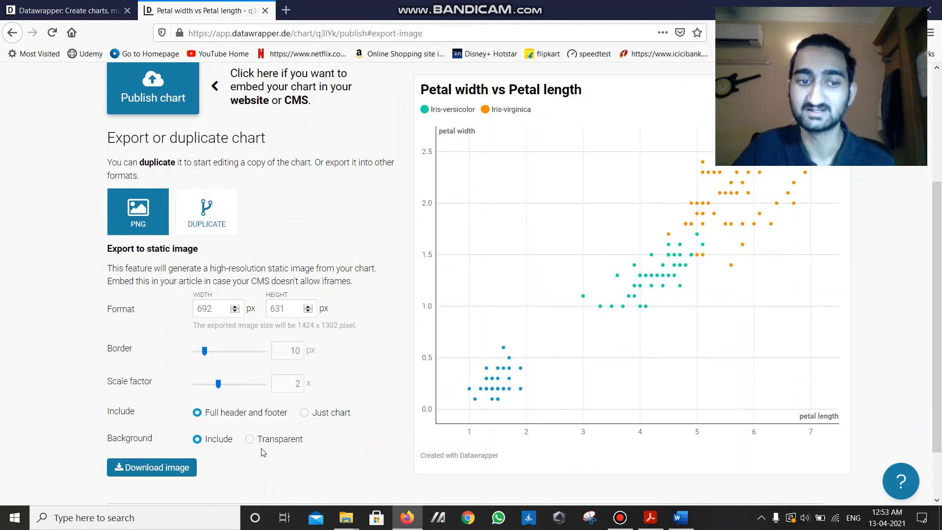
left_click(295, 438)
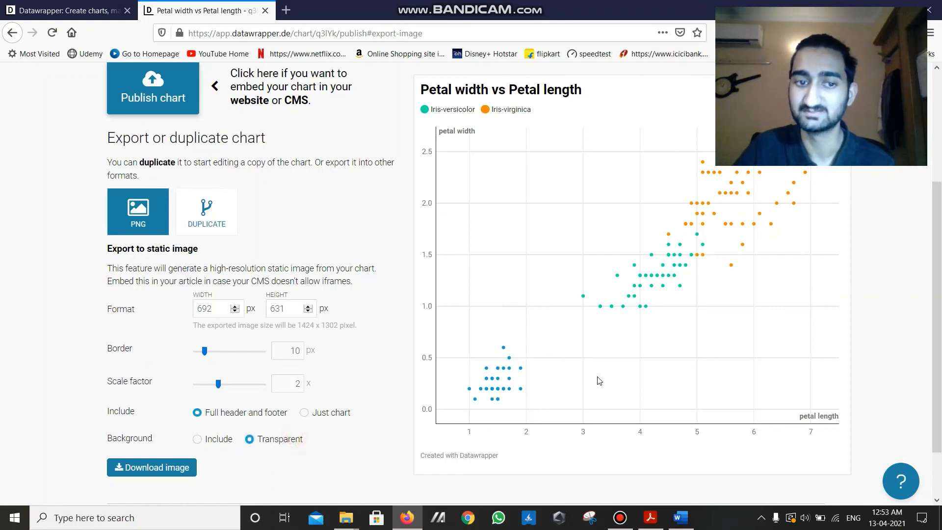
- Set the exported image's background to Include and download the scatter plot, saving it as a PNG file
left_click(209, 441)
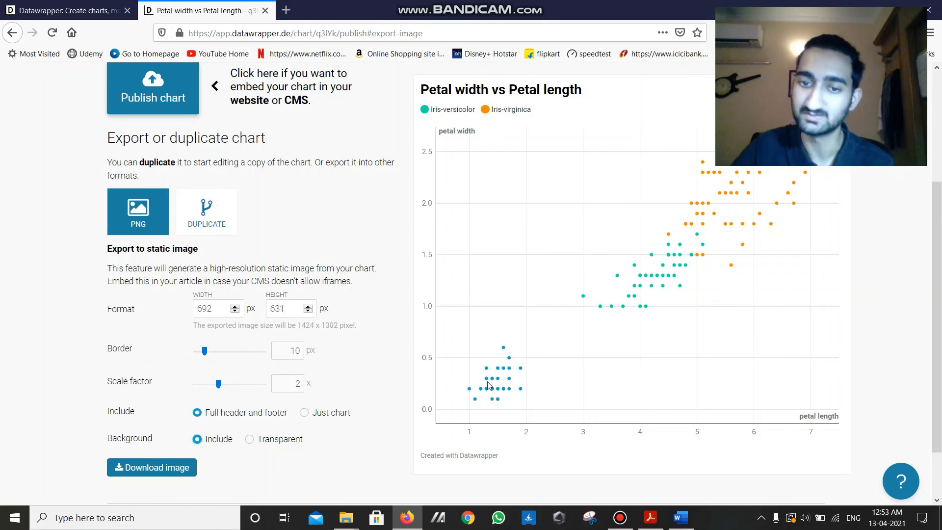
scroll(407, 405, "down", 2)
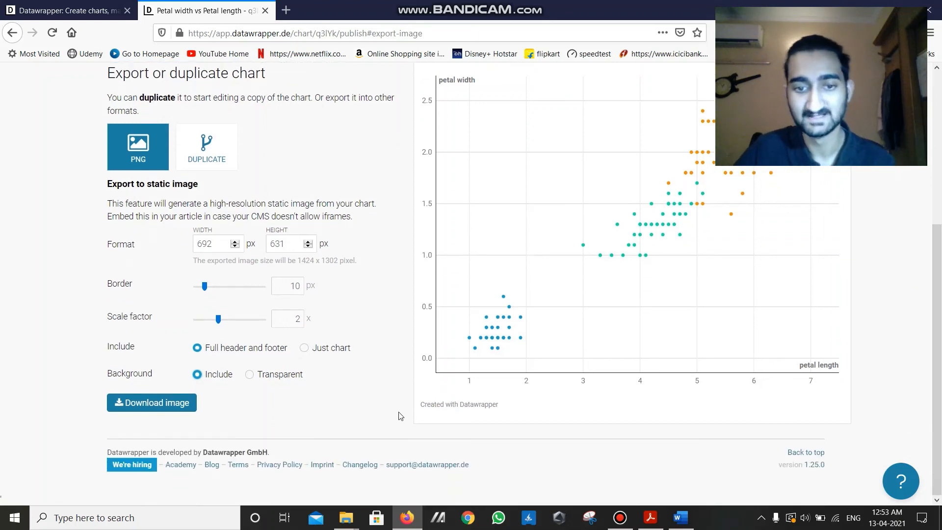
left_click(160, 407)
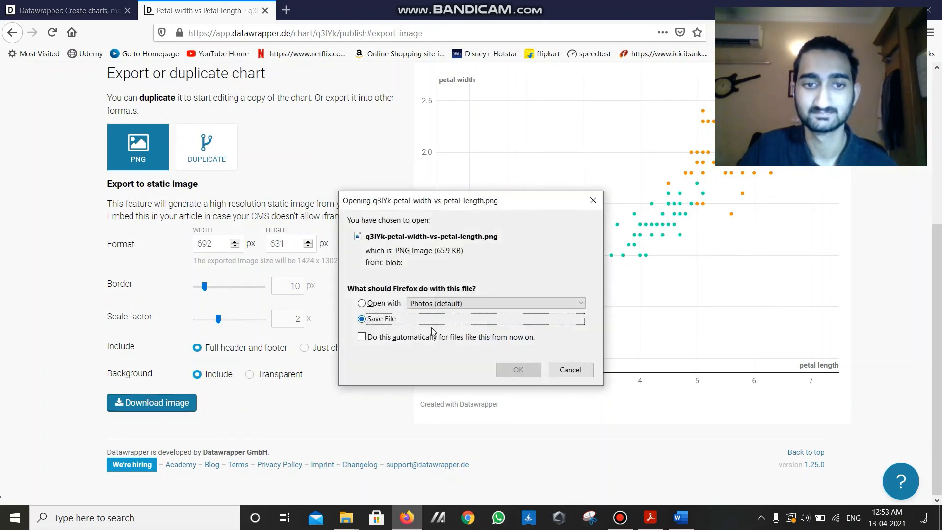
left_click(518, 369)
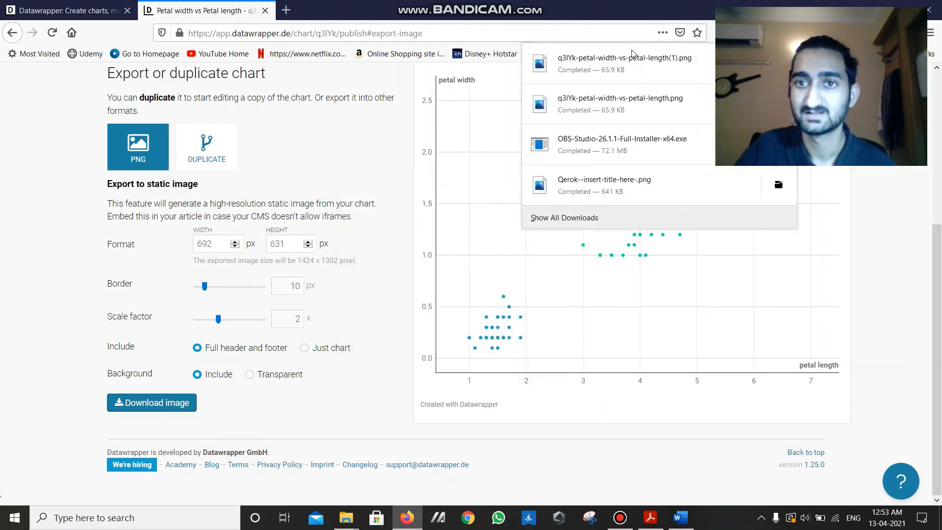
- View the newly downloaded petal width versus petal length PNG, and switch to the Digital Assignment document in Word
left_click(664, 75)
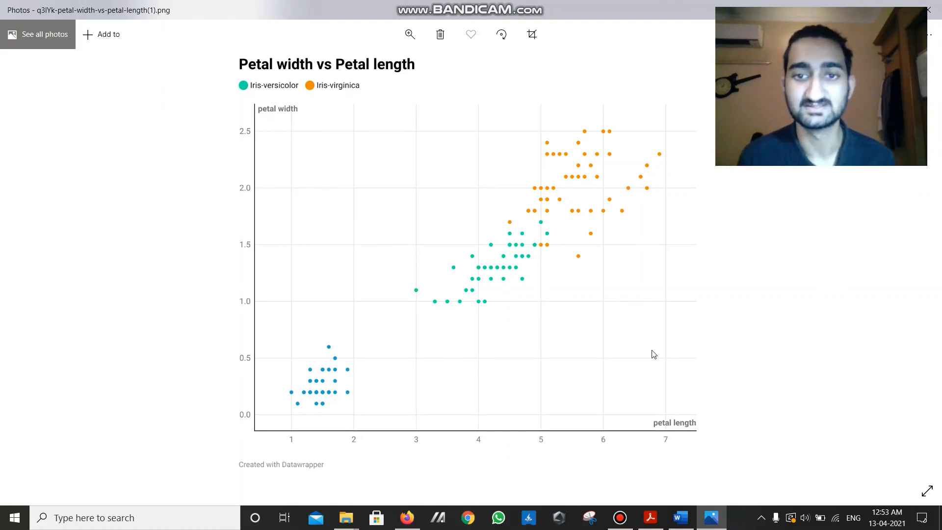
left_click(681, 518)
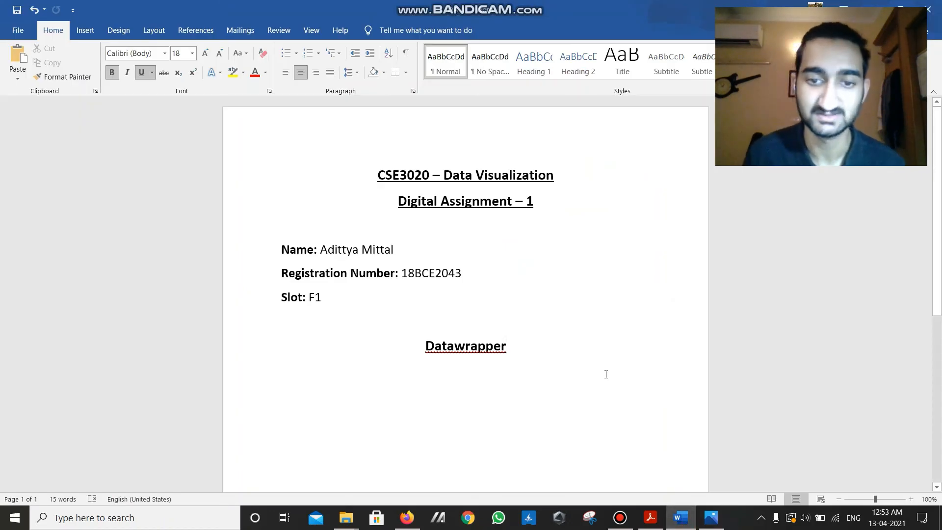
left_click(620, 517)
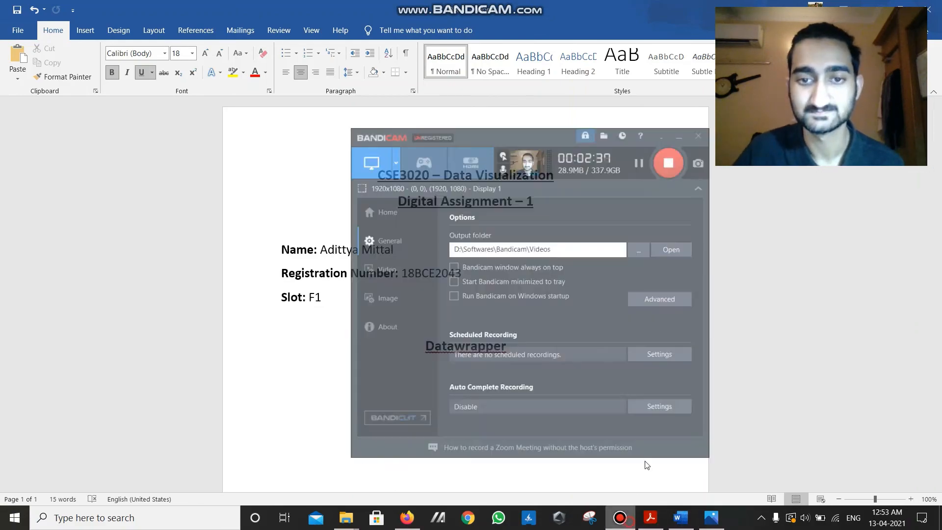